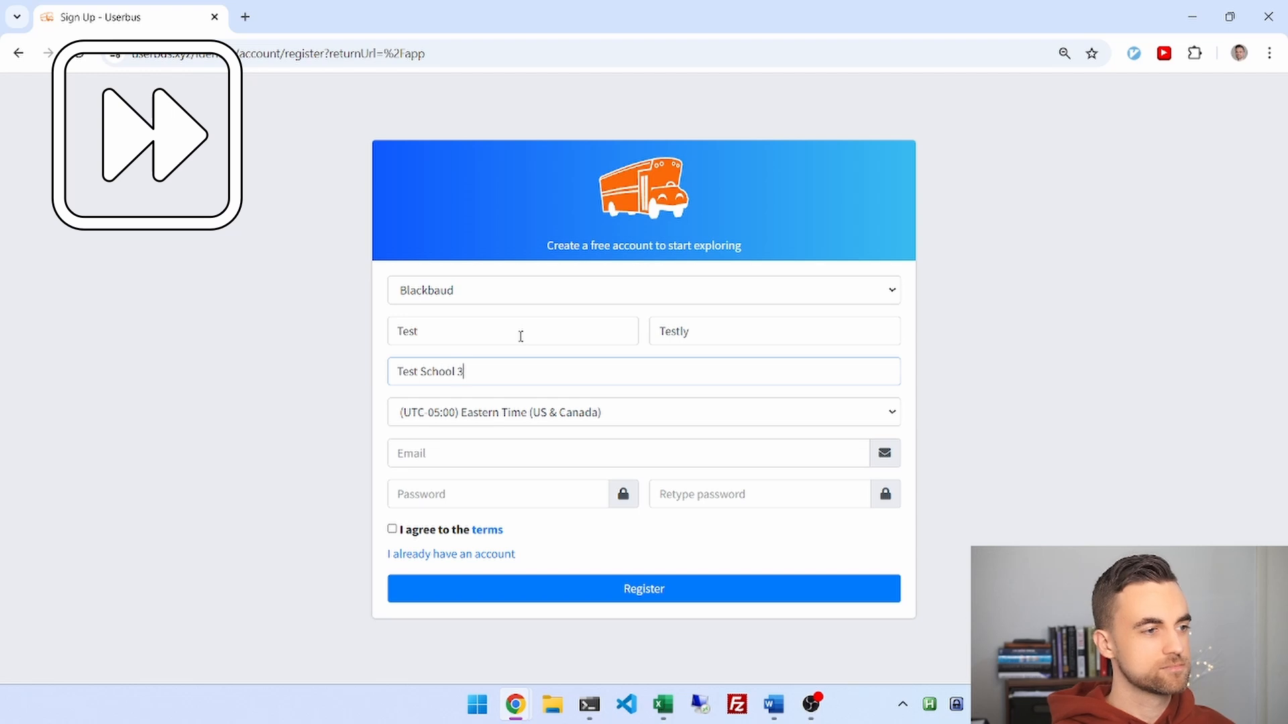
# Fill in the sign-up email, password and confirmation, accept the terms, and register.
pyautogui.press('Tab')
pyautogui.press('Tab')
pyautogui.press('Tab')
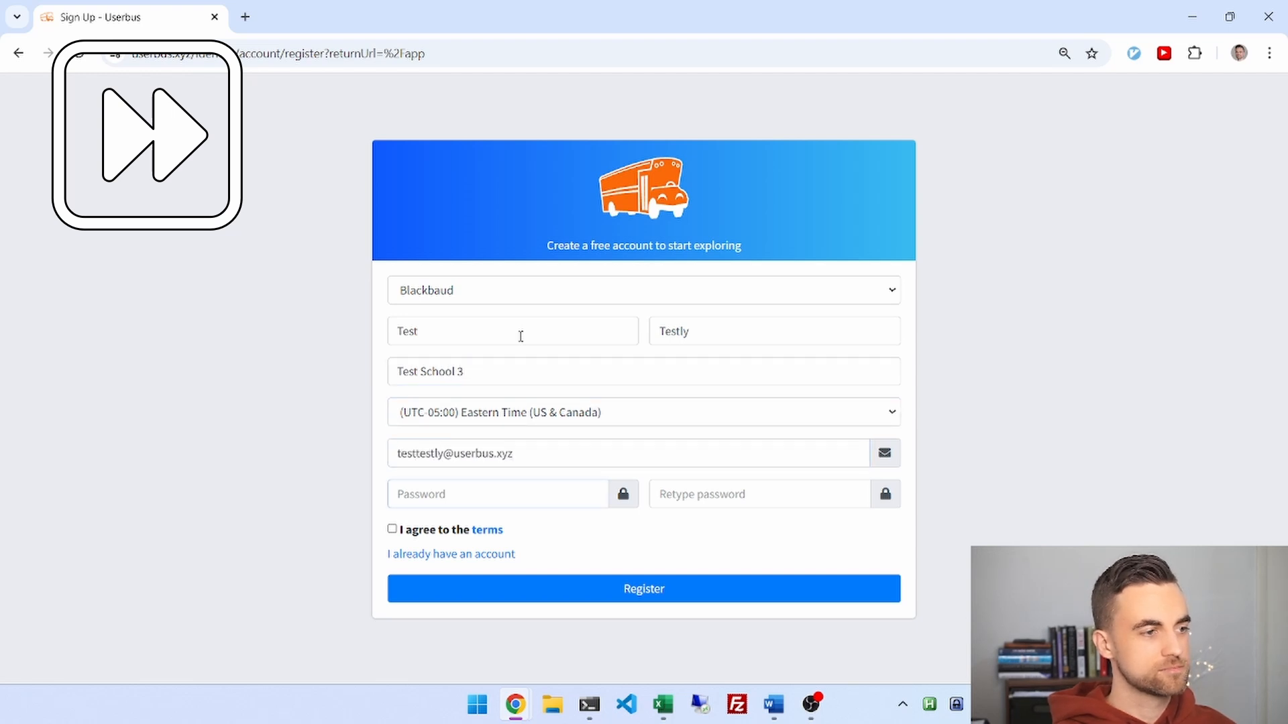
pyautogui.write('TestPassword123')
pyautogui.press('Tab')
pyautogui.write('TestPassword123')
pyautogui.press('Tab')
pyautogui.press('space')
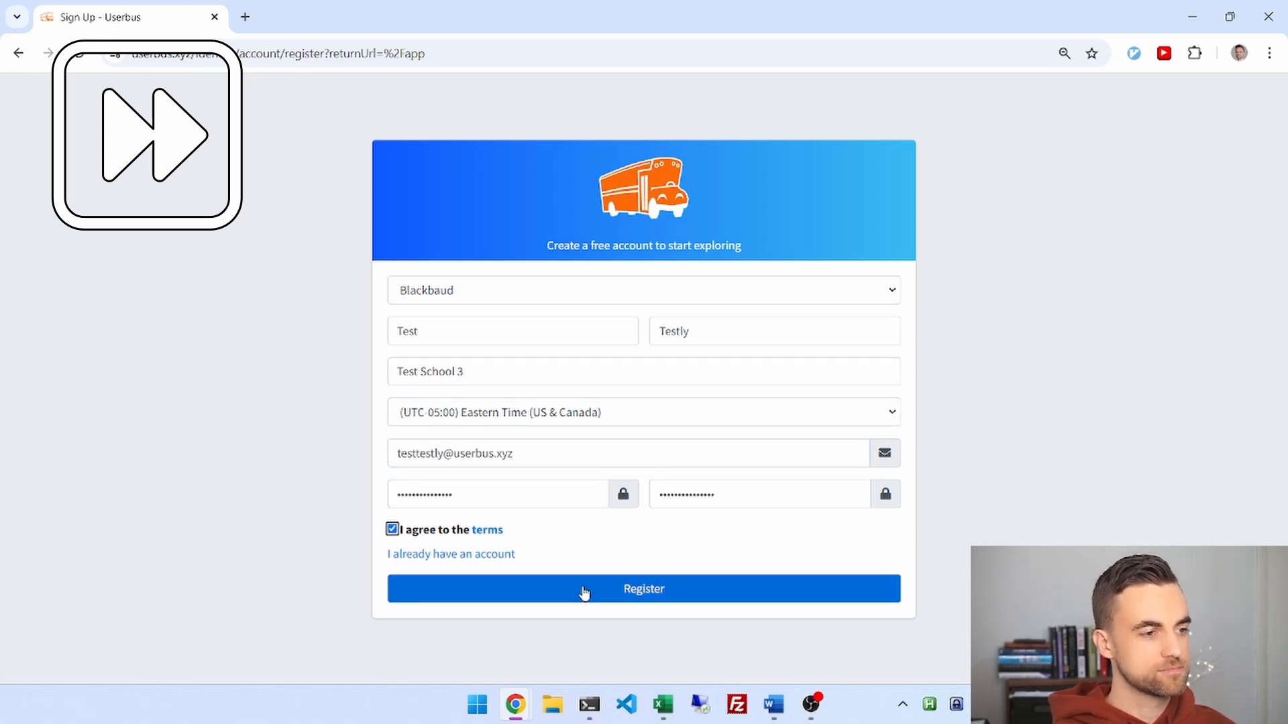
pyautogui.click(584, 590)
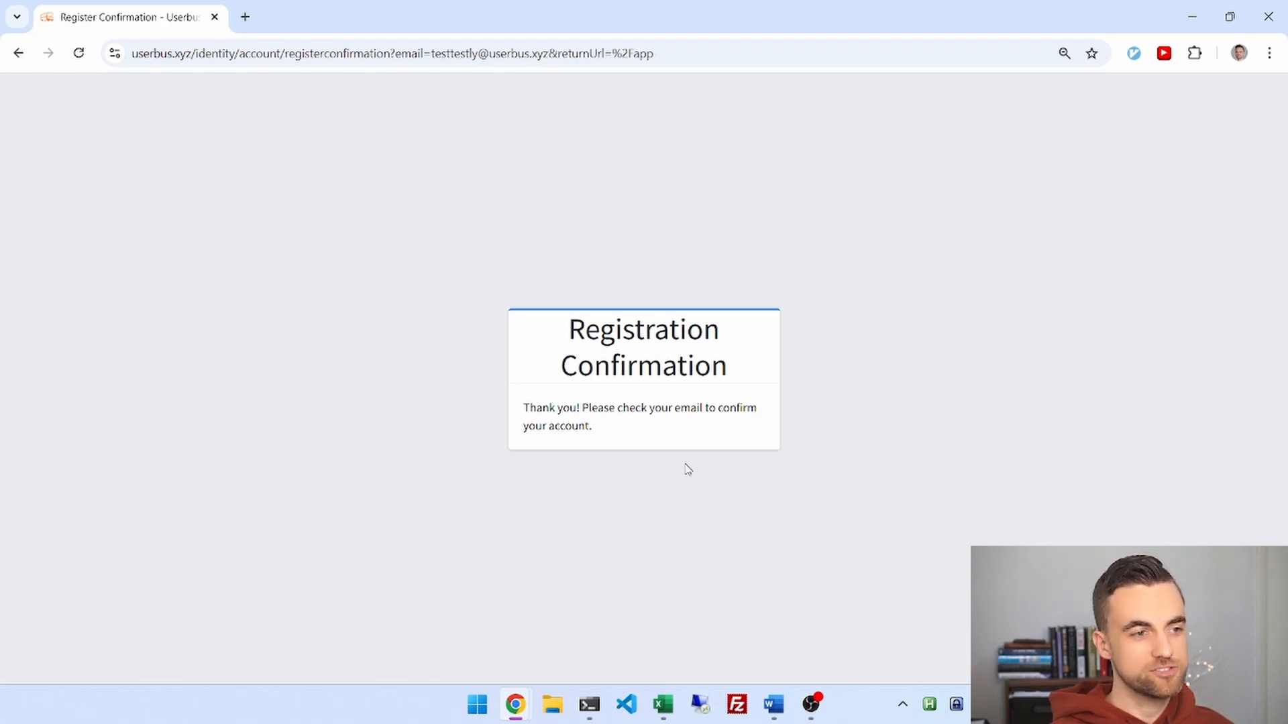
# Confirm the account with the link in the Userbus email in Gmail, then continue to sign-in.
pyautogui.moveTo(858, 721); pyautogui.dragTo(723, 1)
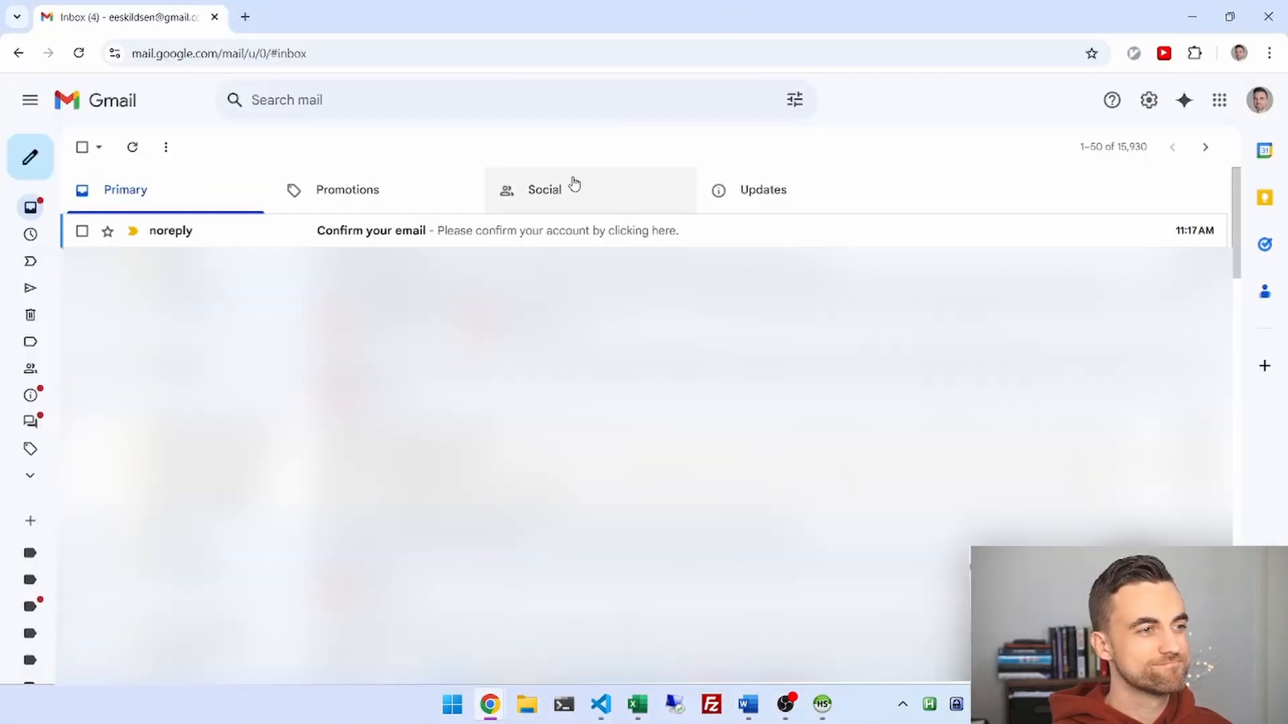
pyautogui.click(502, 235)
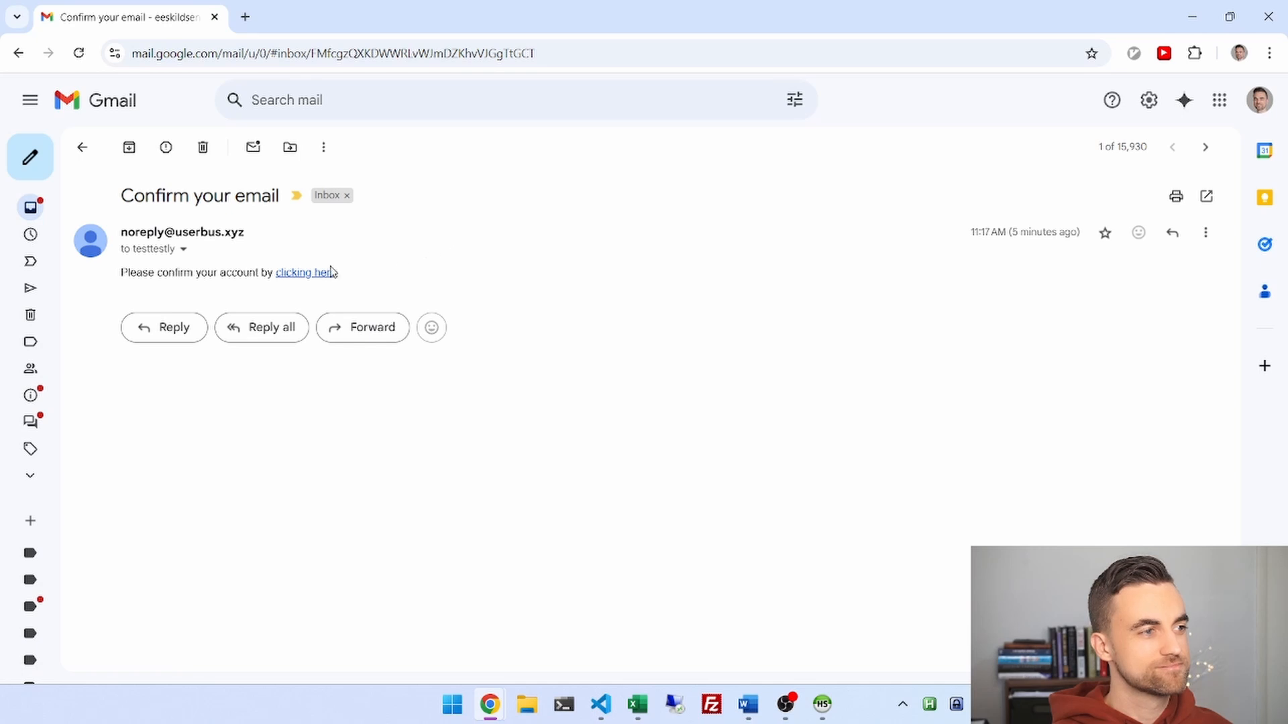
pyautogui.click(296, 282)
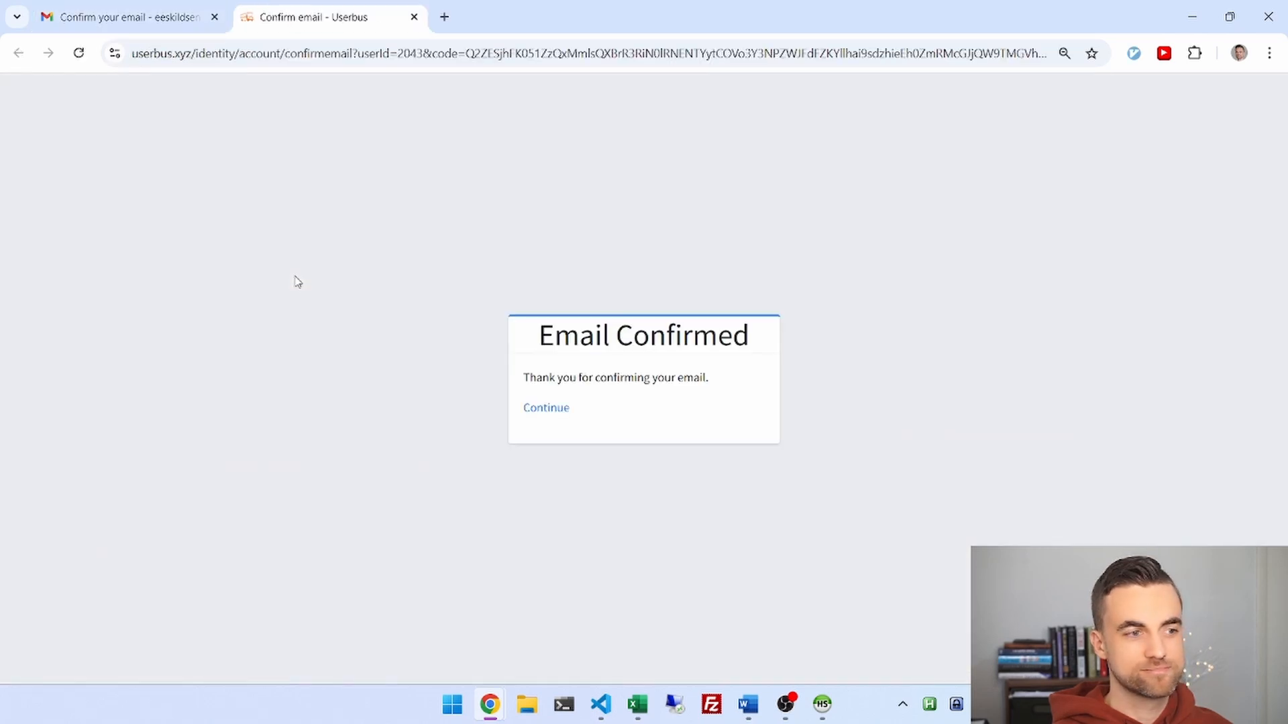
pyautogui.click(544, 408)
# Sign in to Userbus with the new account's email and password.
pyautogui.click(545, 415)
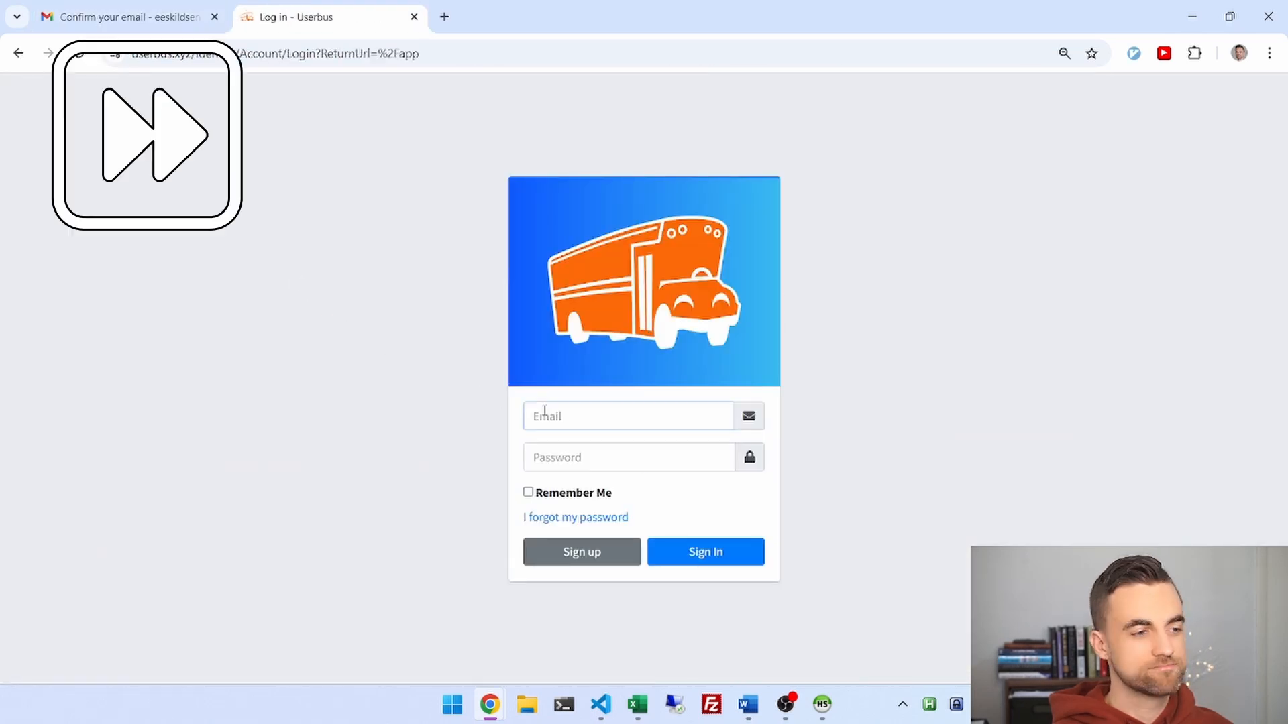
pyautogui.press('Tab')
pyautogui.write('**********')
pyautogui.press('Return')
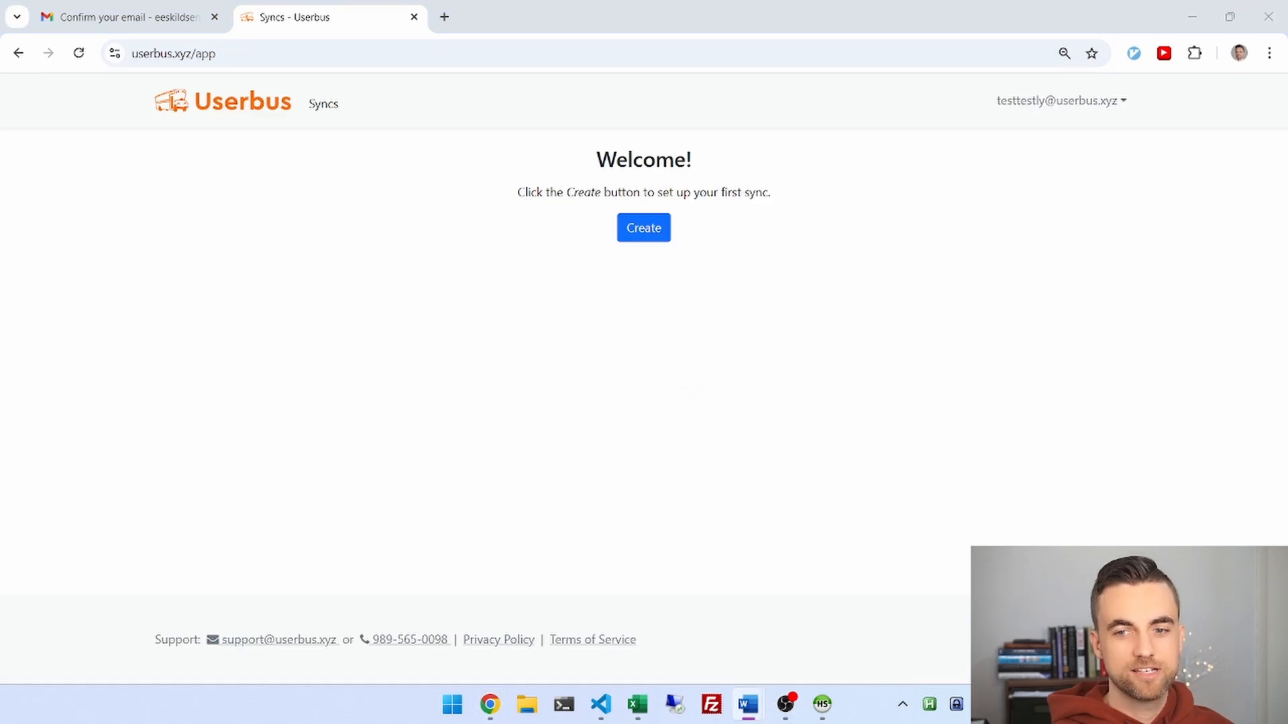
# Create a Blackbaud Google Gradebook Sync and open its Connections page.
pyautogui.click(639, 241)
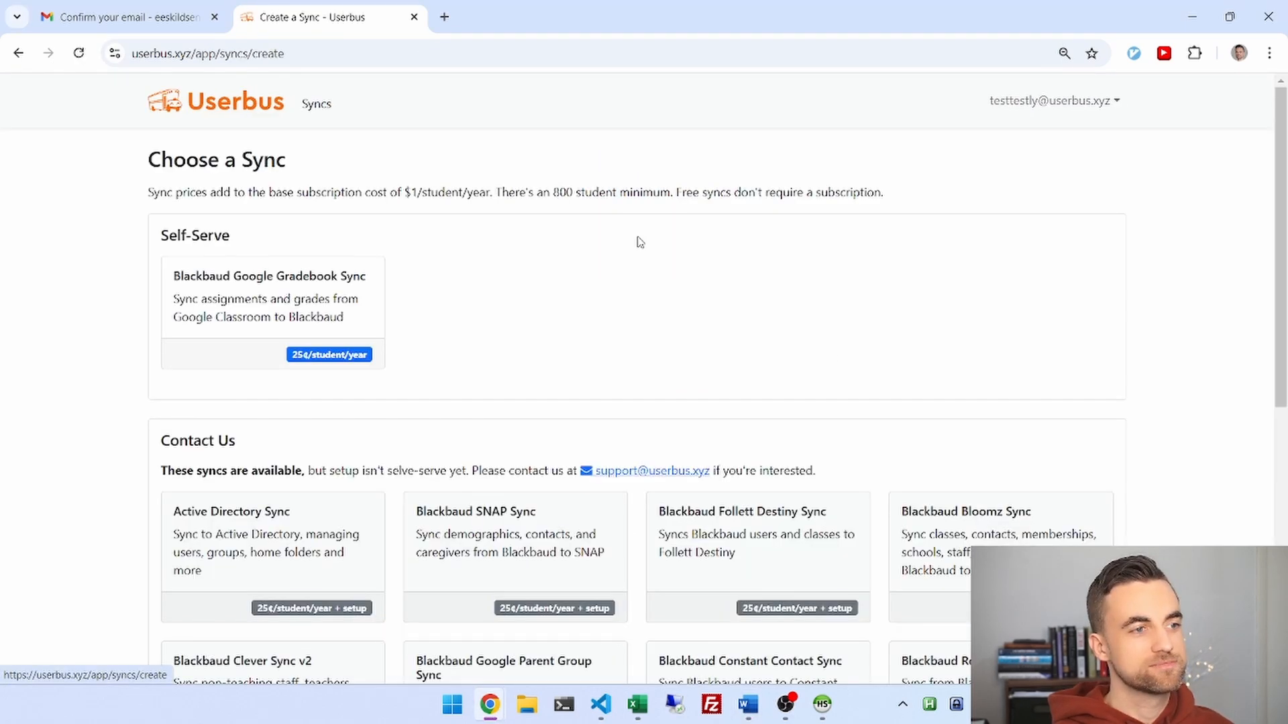
pyautogui.click(293, 302)
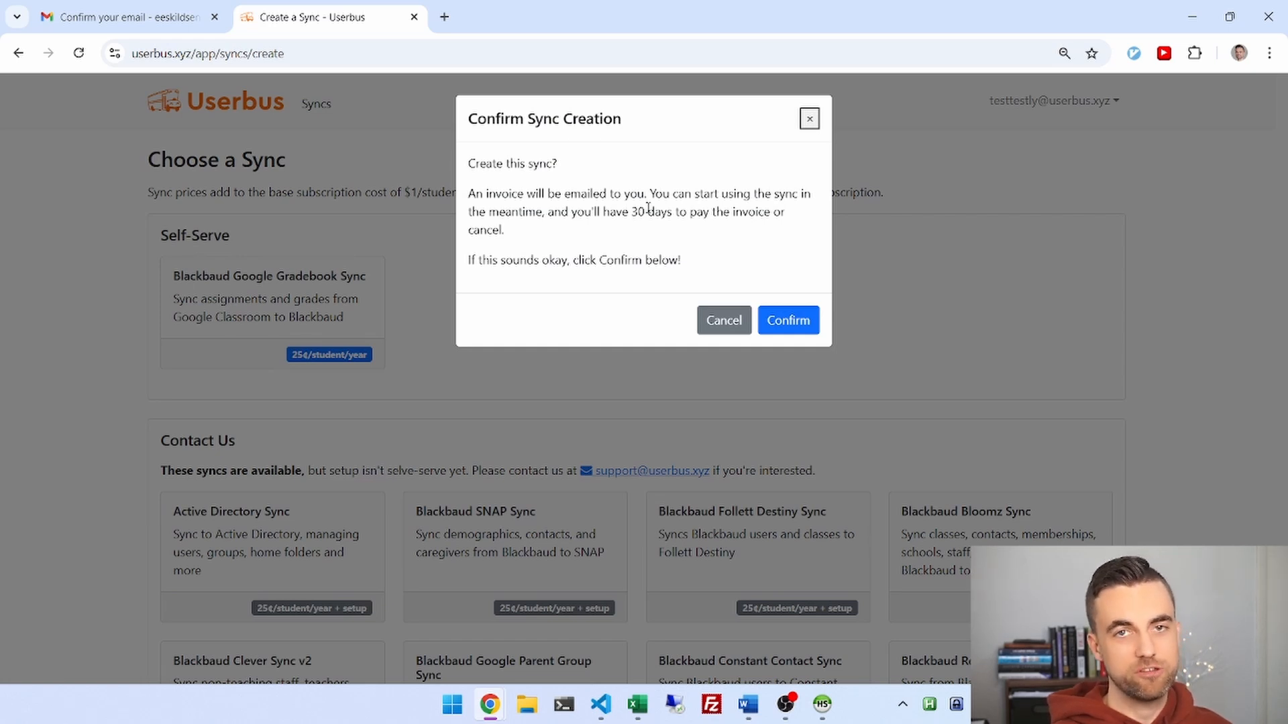
pyautogui.click(796, 323)
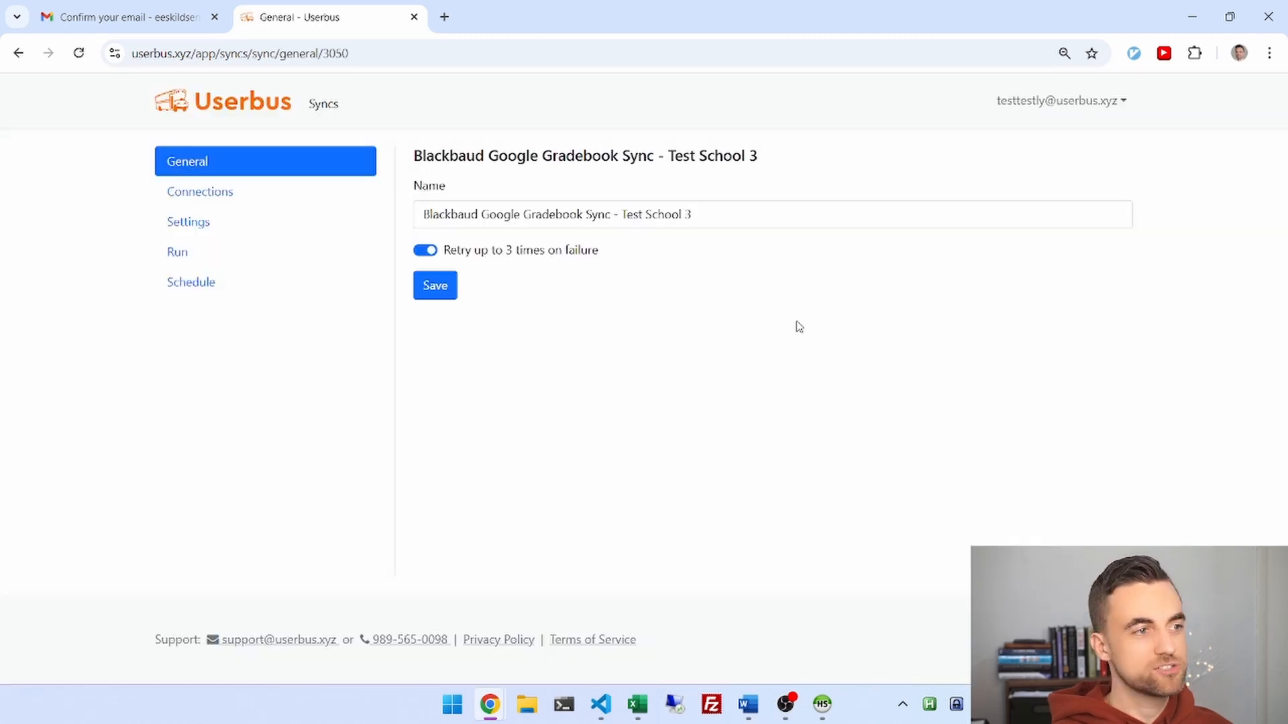
pyautogui.click(216, 193)
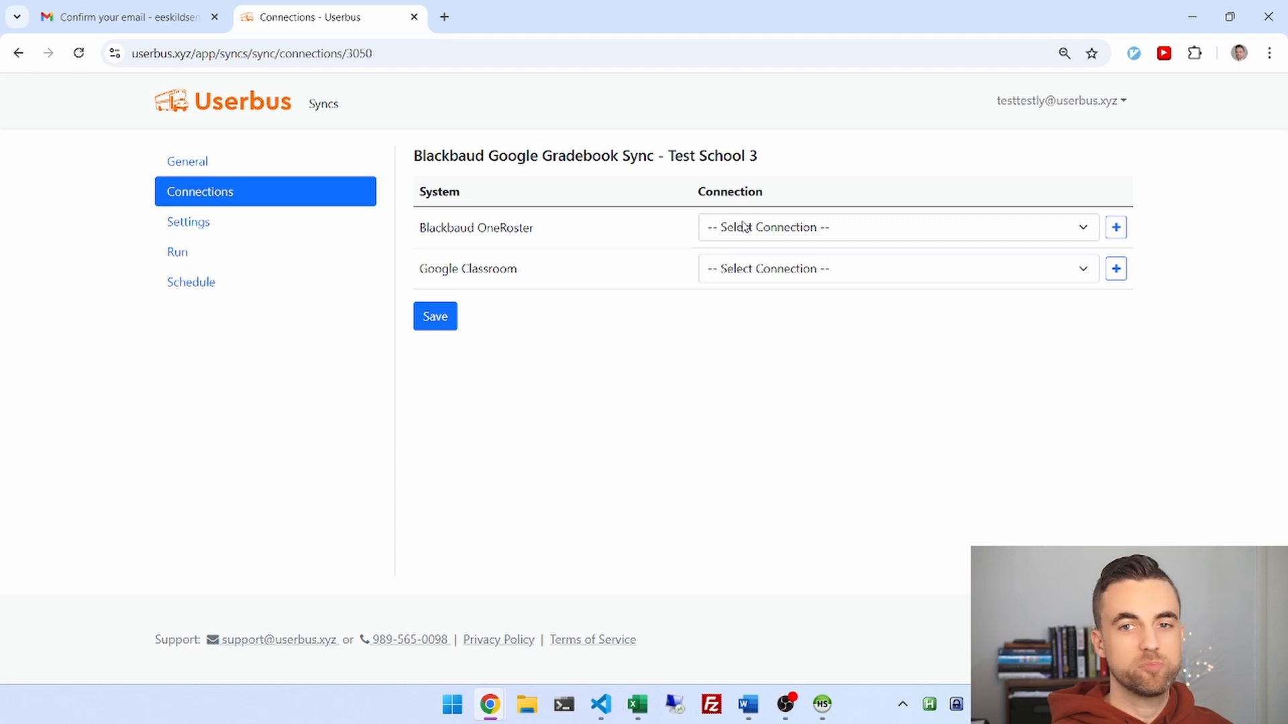
pyautogui.hotkey('alt', 'Tab')
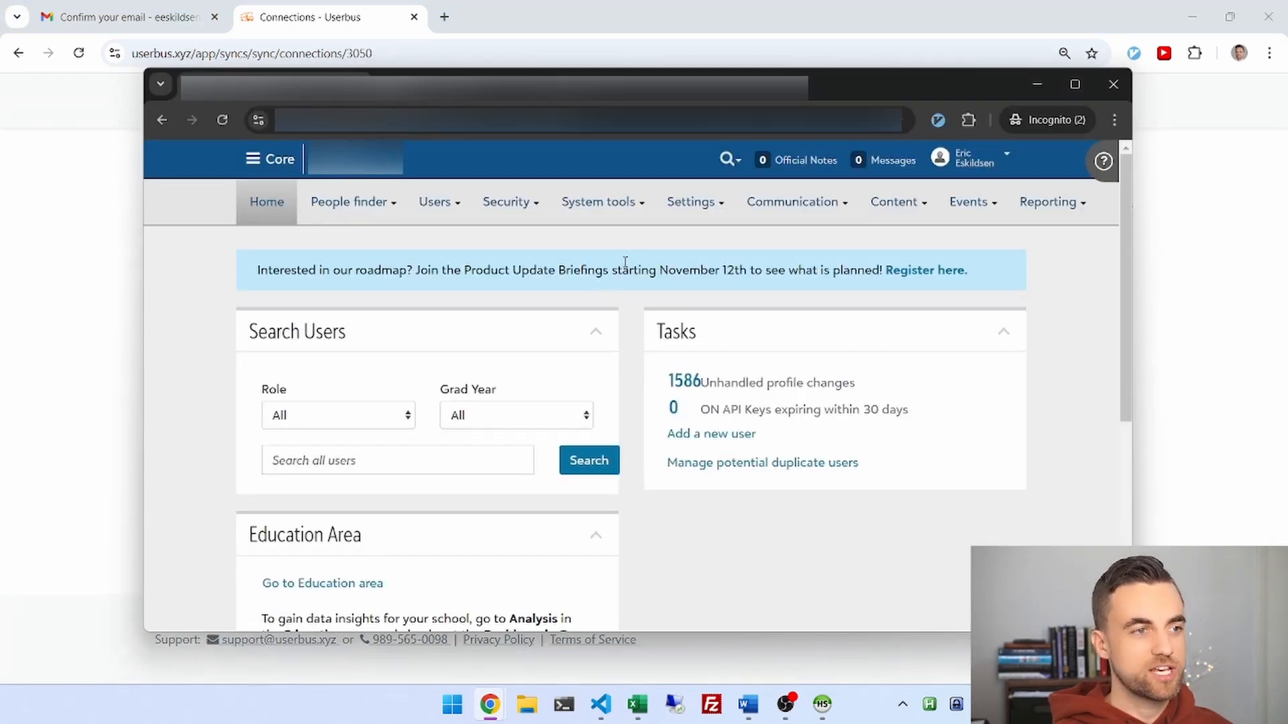
# Go to Integration settings > OneRoster Settings and start adding a new integration.
pyautogui.moveTo(694, 201)
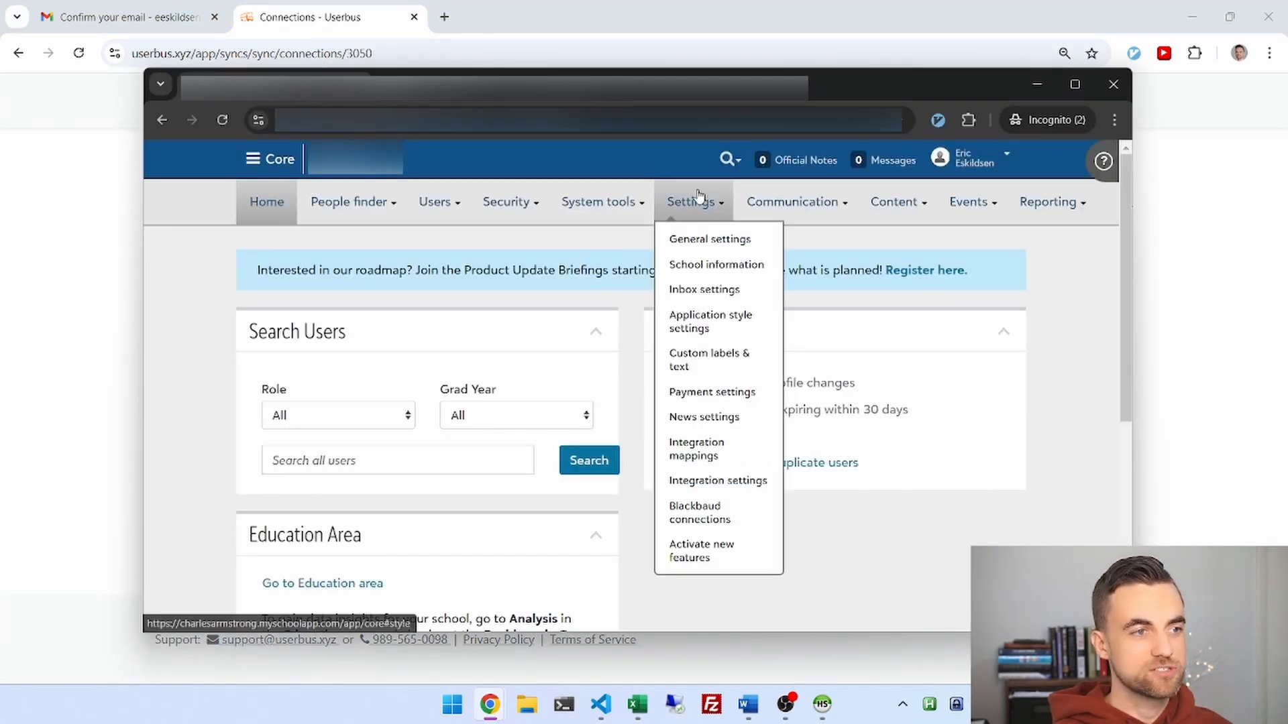
pyautogui.click(704, 480)
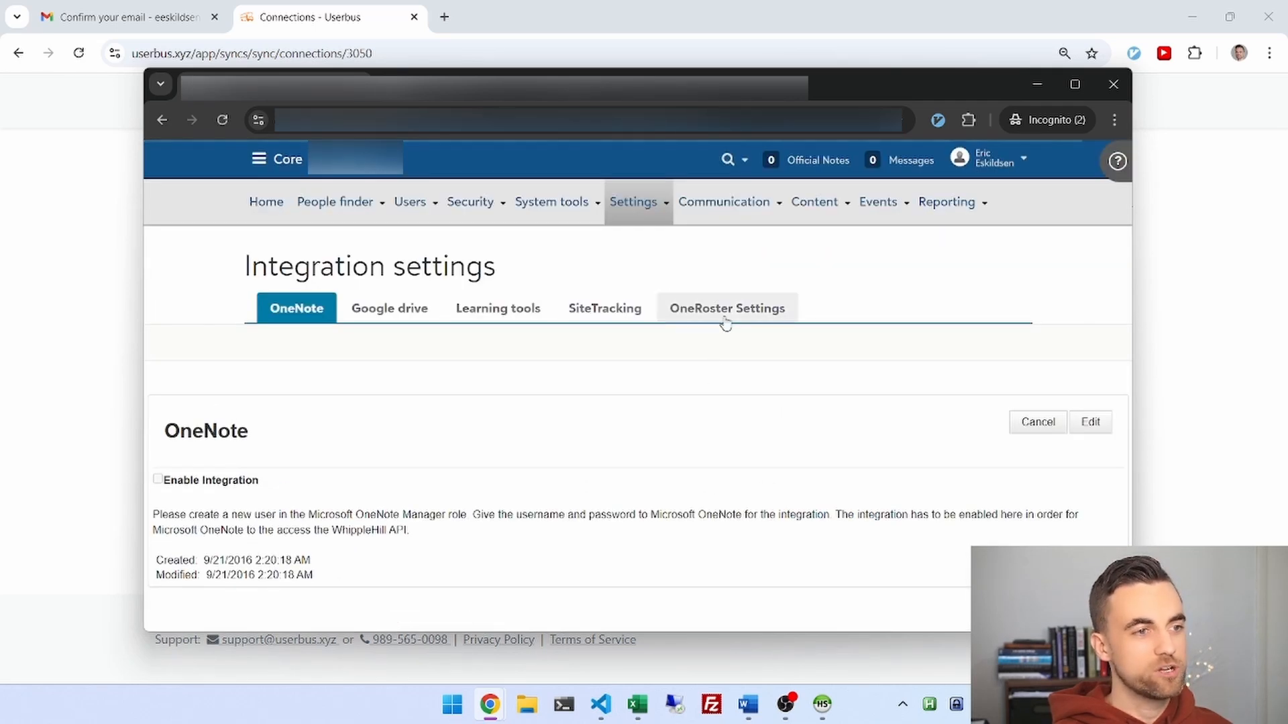
pyautogui.click(726, 311)
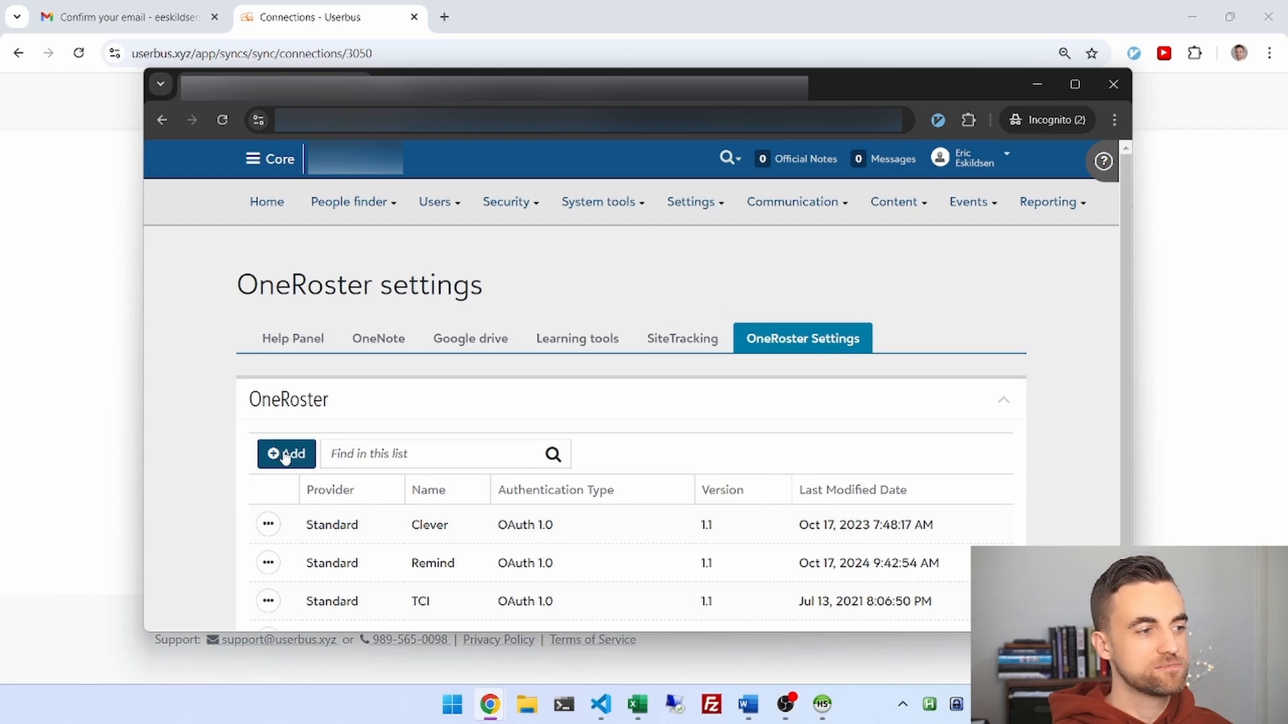
pyautogui.click(285, 455)
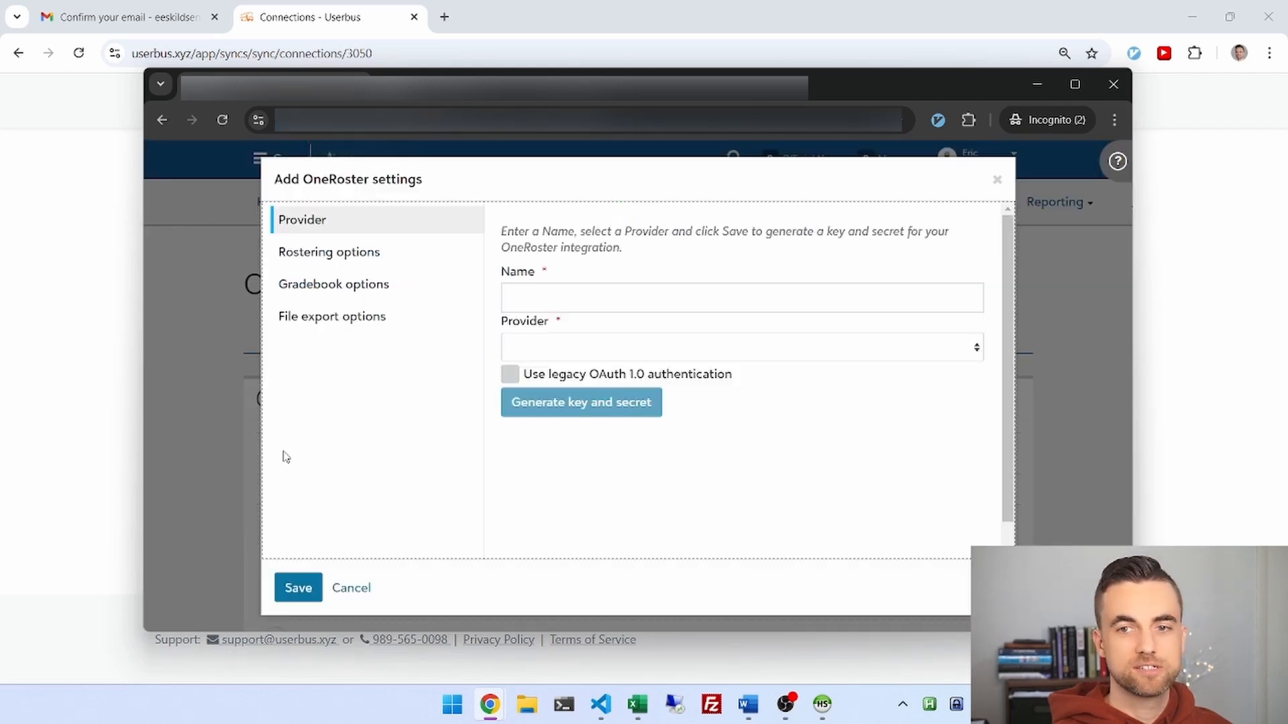
# Name the integration 'Userbus' with Standard provider and one record per school year.
pyautogui.click(576, 299)
pyautogui.write('User')
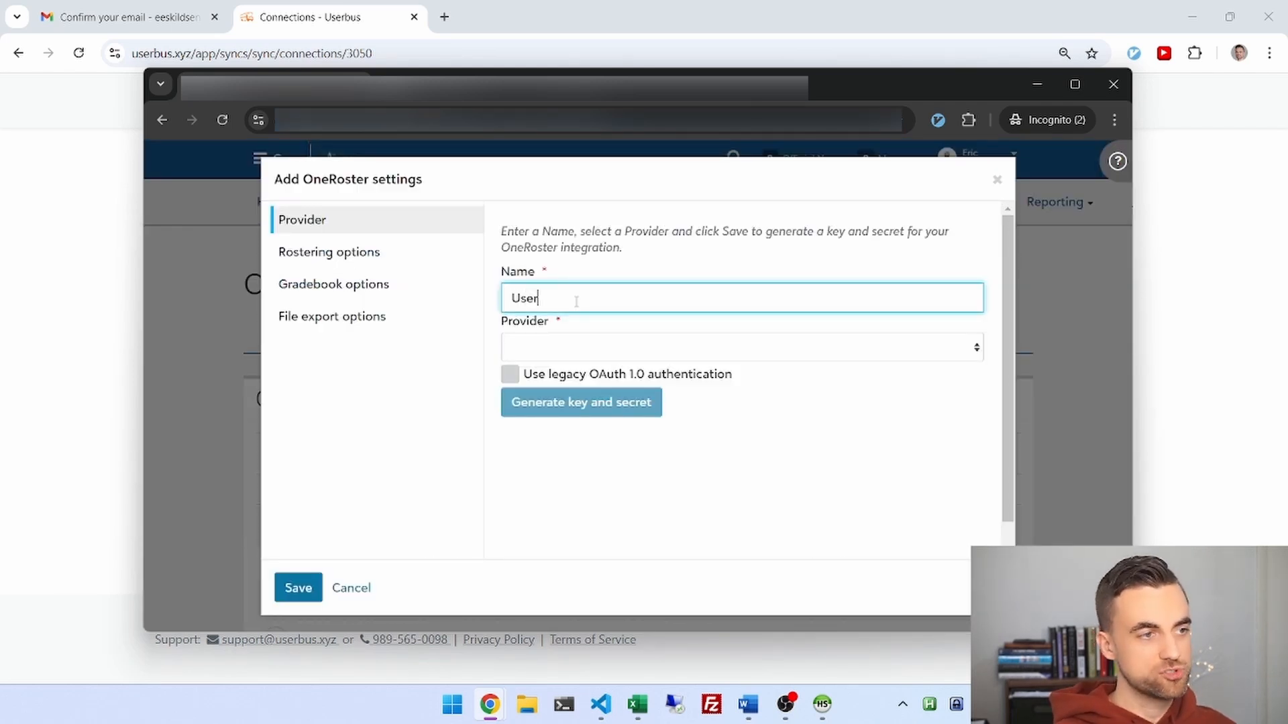
pyautogui.write('bus')
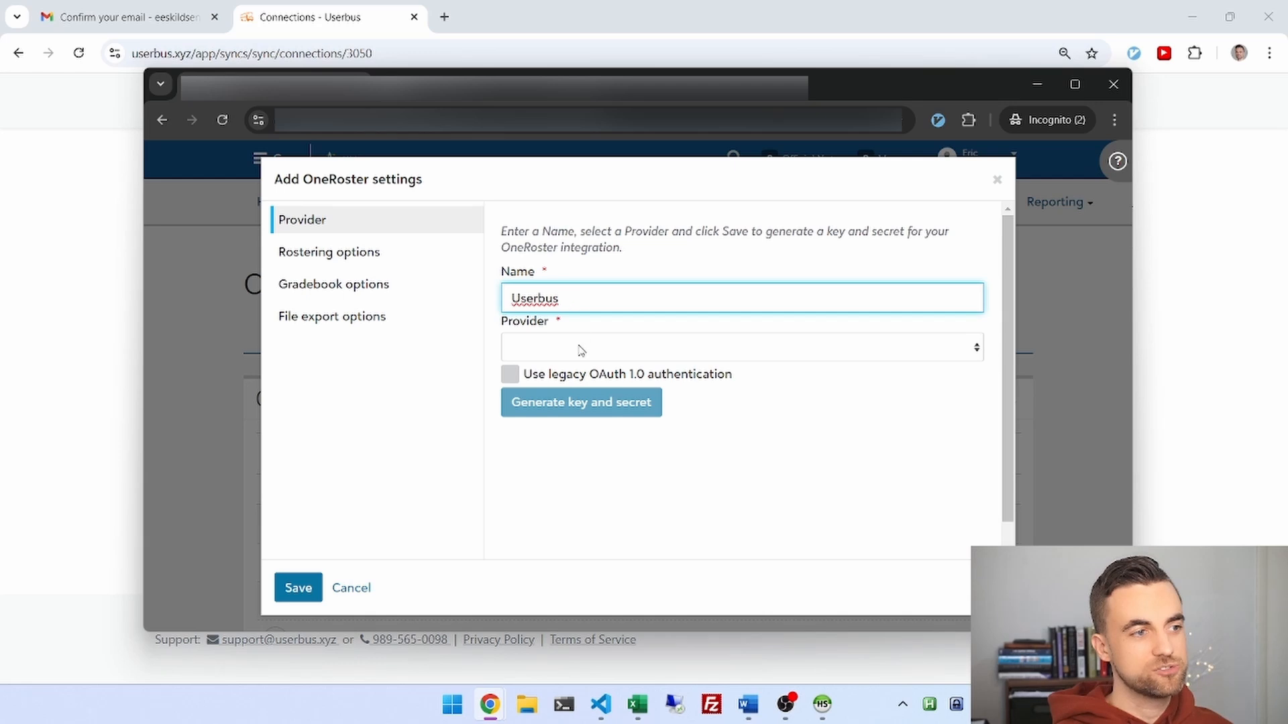
pyautogui.click(581, 349)
pyautogui.click(577, 373)
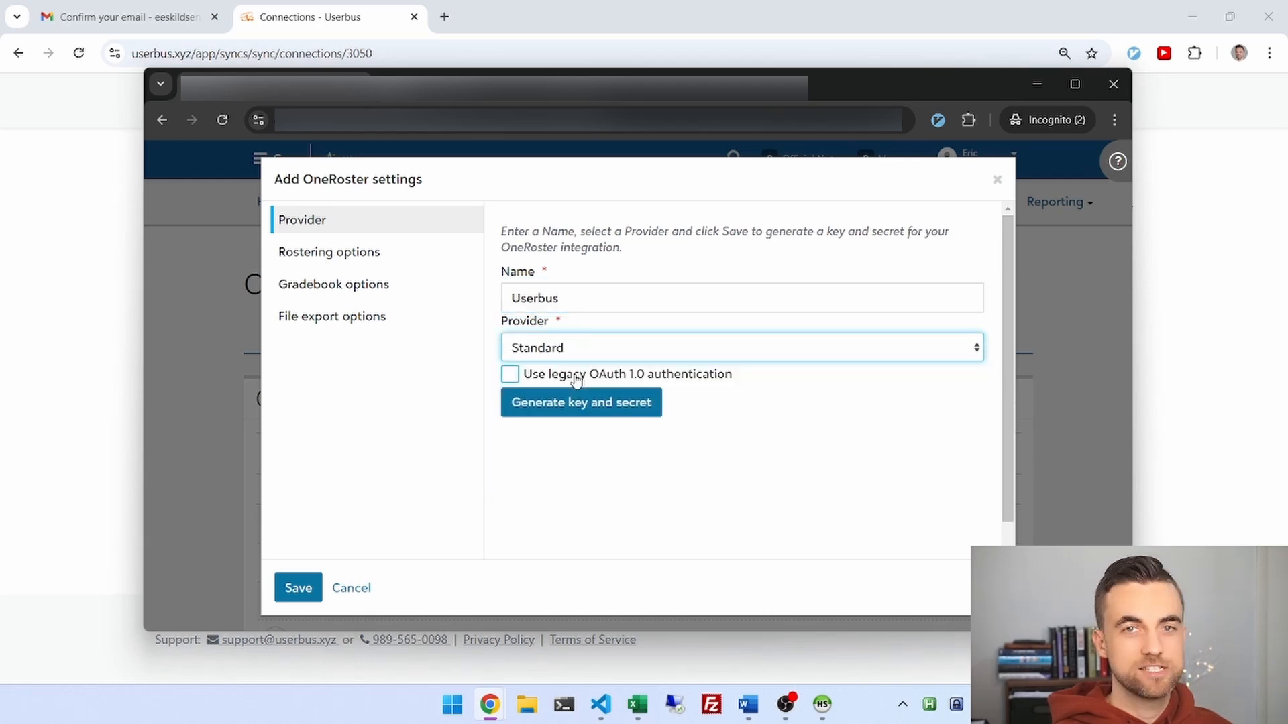
pyautogui.click(365, 257)
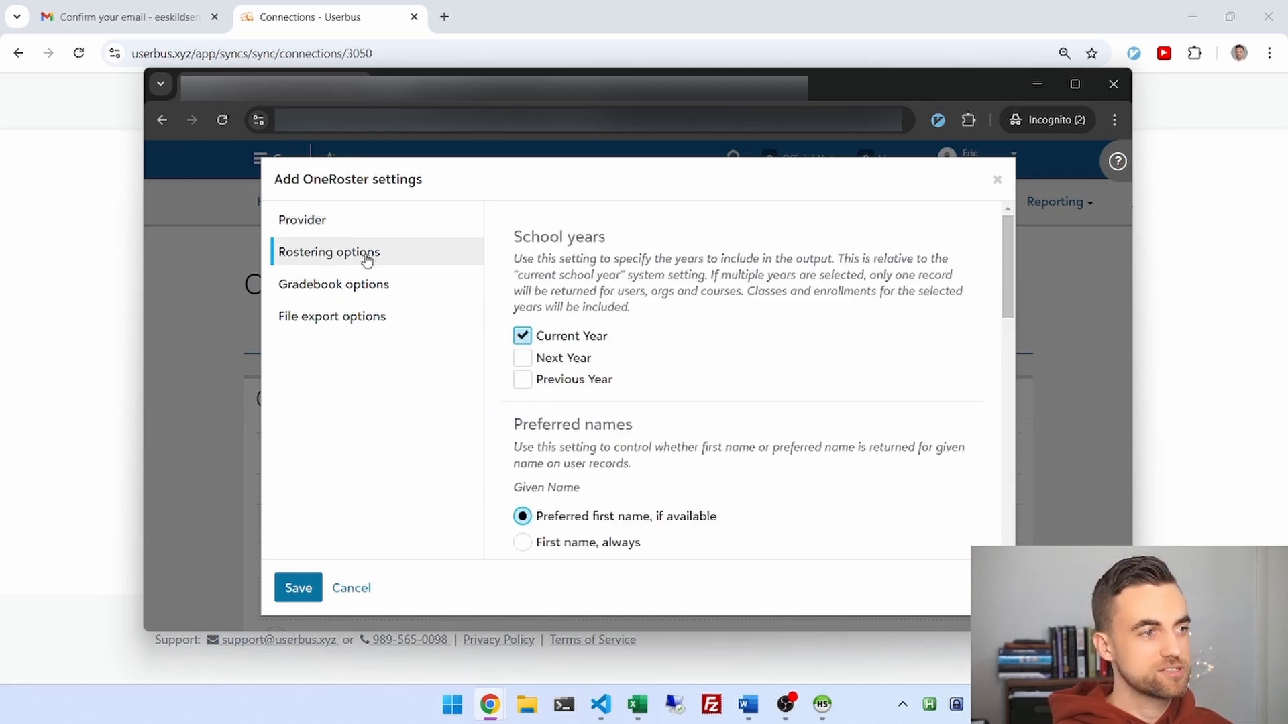
pyautogui.scroll(-2, 1003, 295)
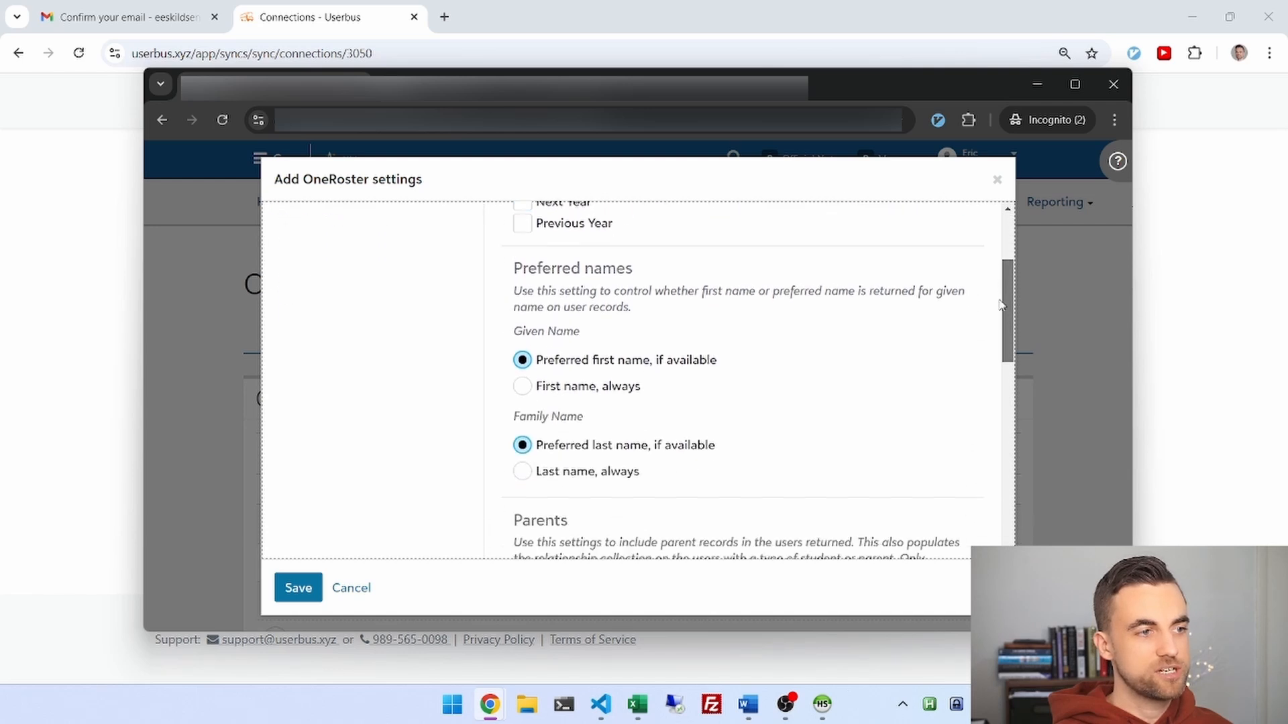
pyautogui.scroll(-6, 999, 336)
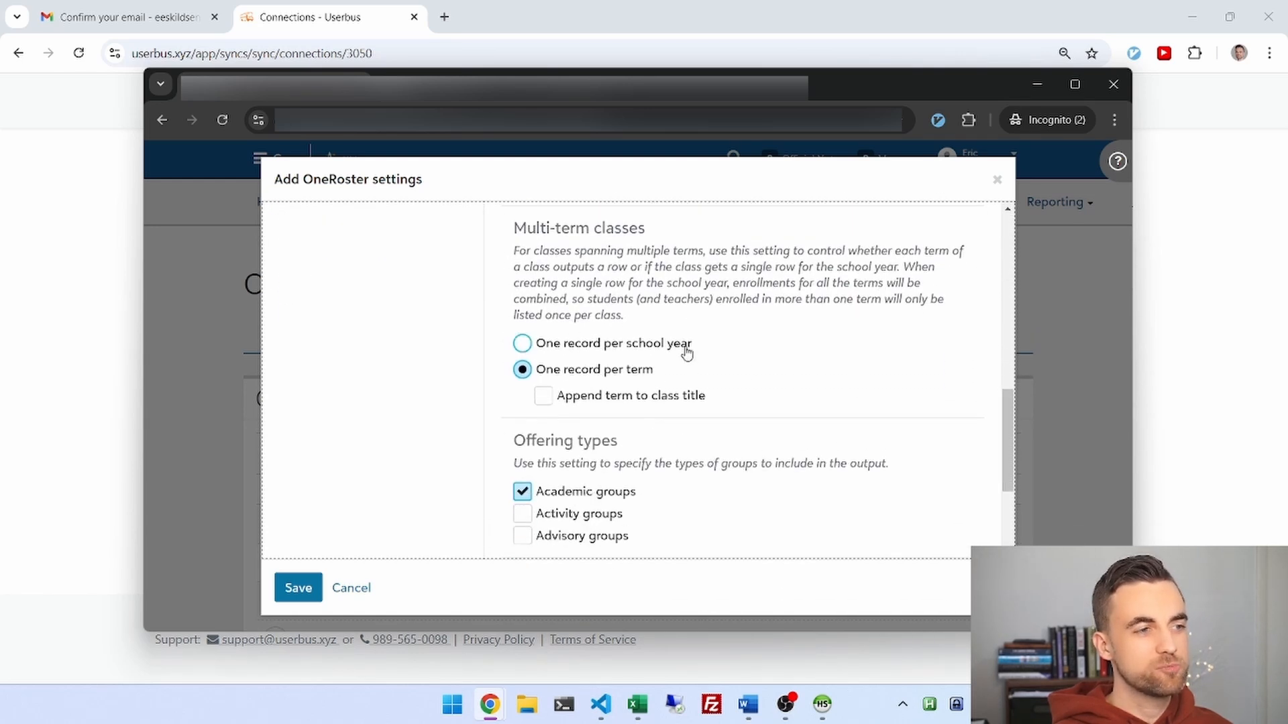
pyautogui.click(589, 349)
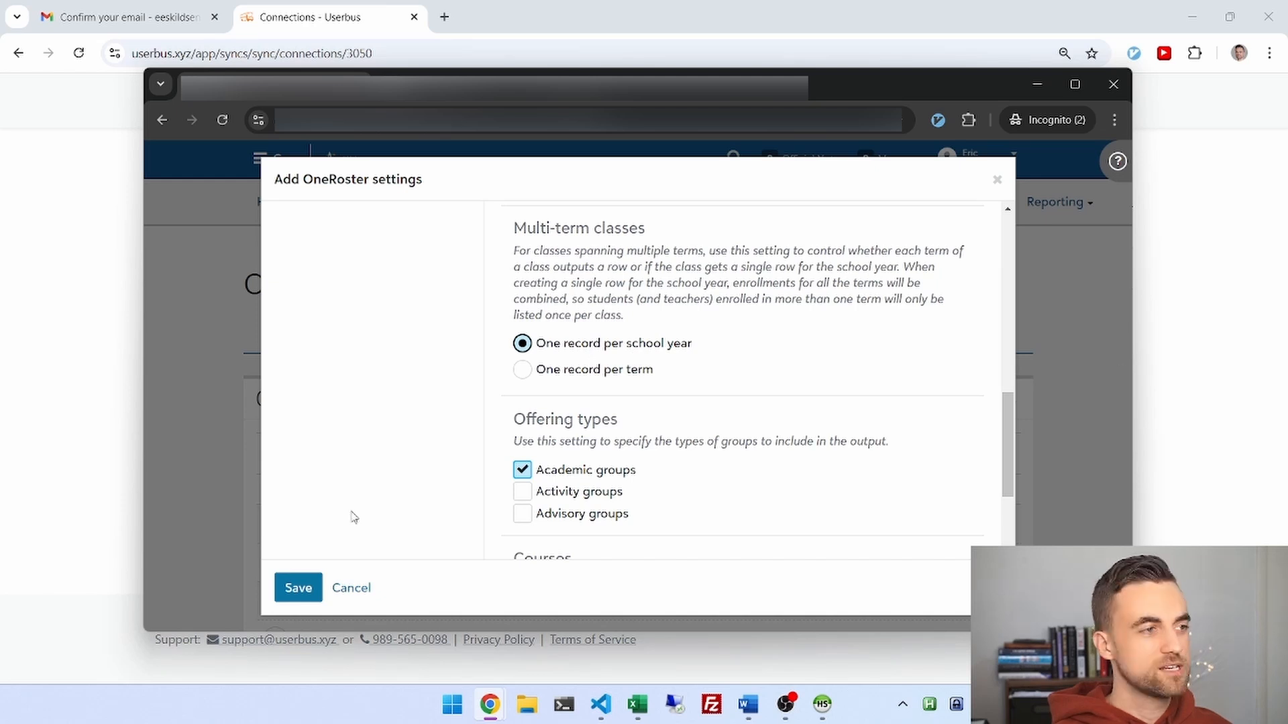
pyautogui.moveTo(1008, 456); pyautogui.dragTo(1007, 279)
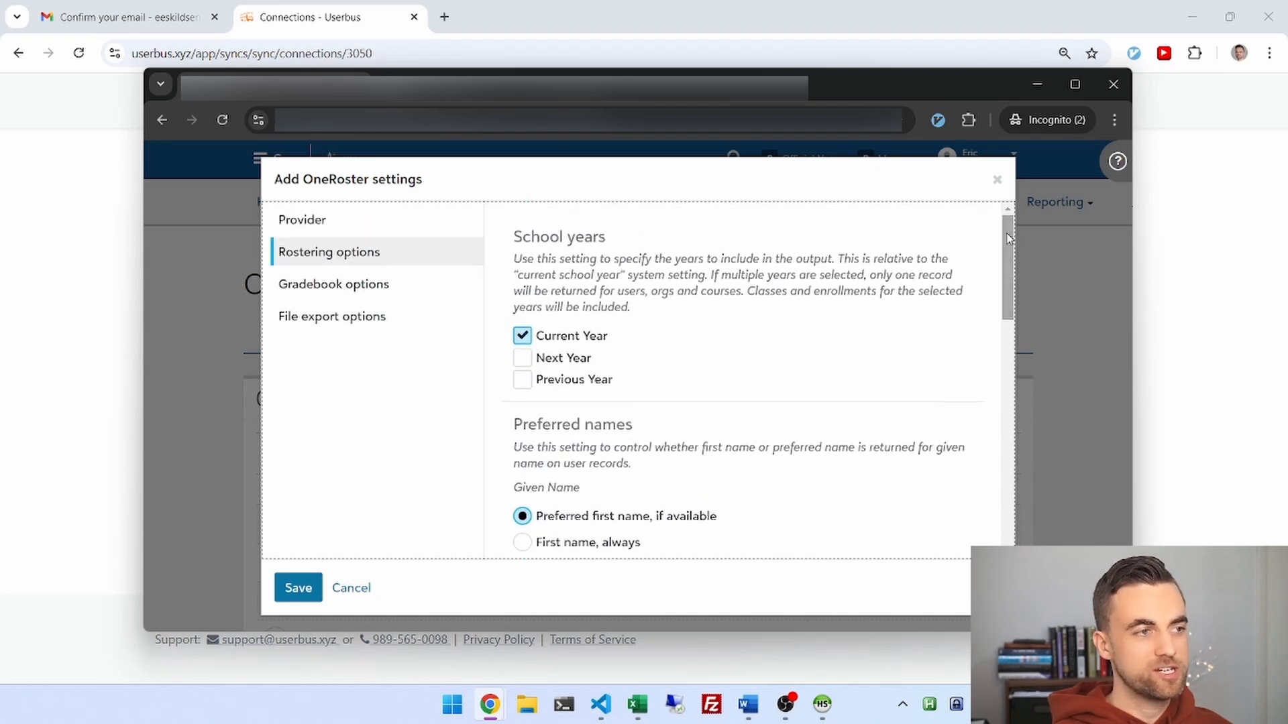
# Generate the integration's key and secret, copy the key, and return to Userbus.
pyautogui.click(365, 221)
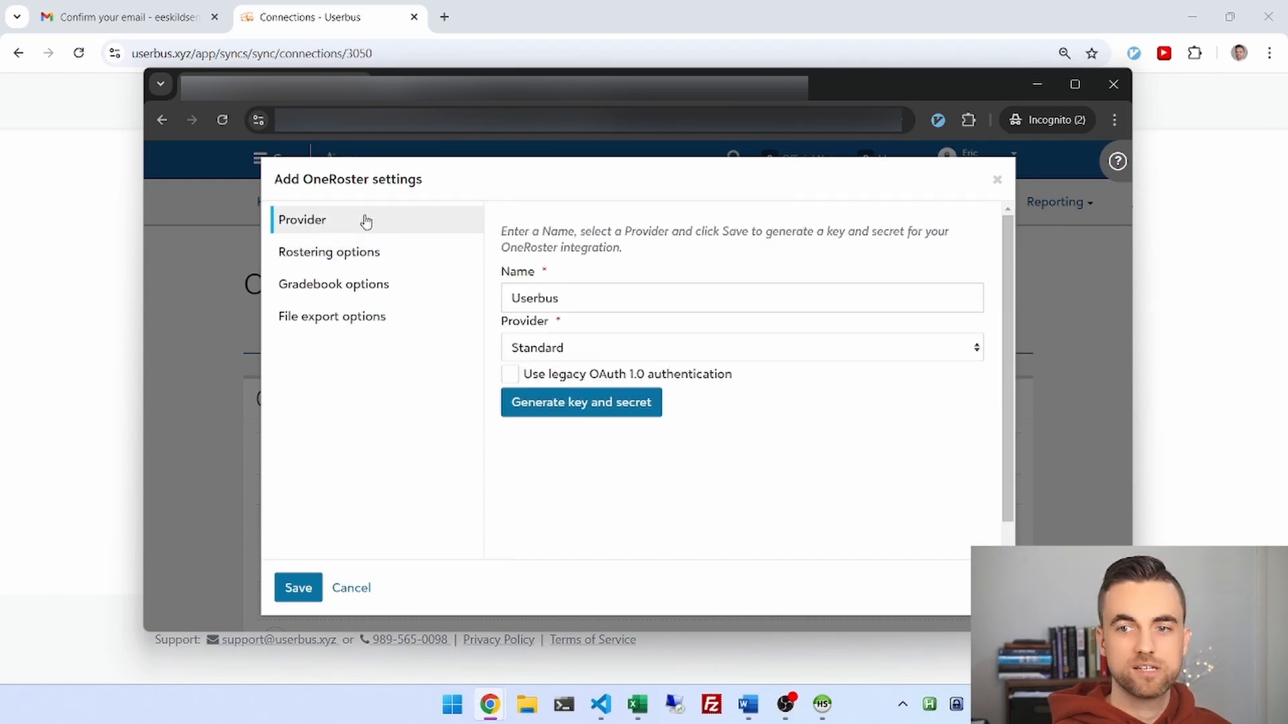
pyautogui.click(619, 405)
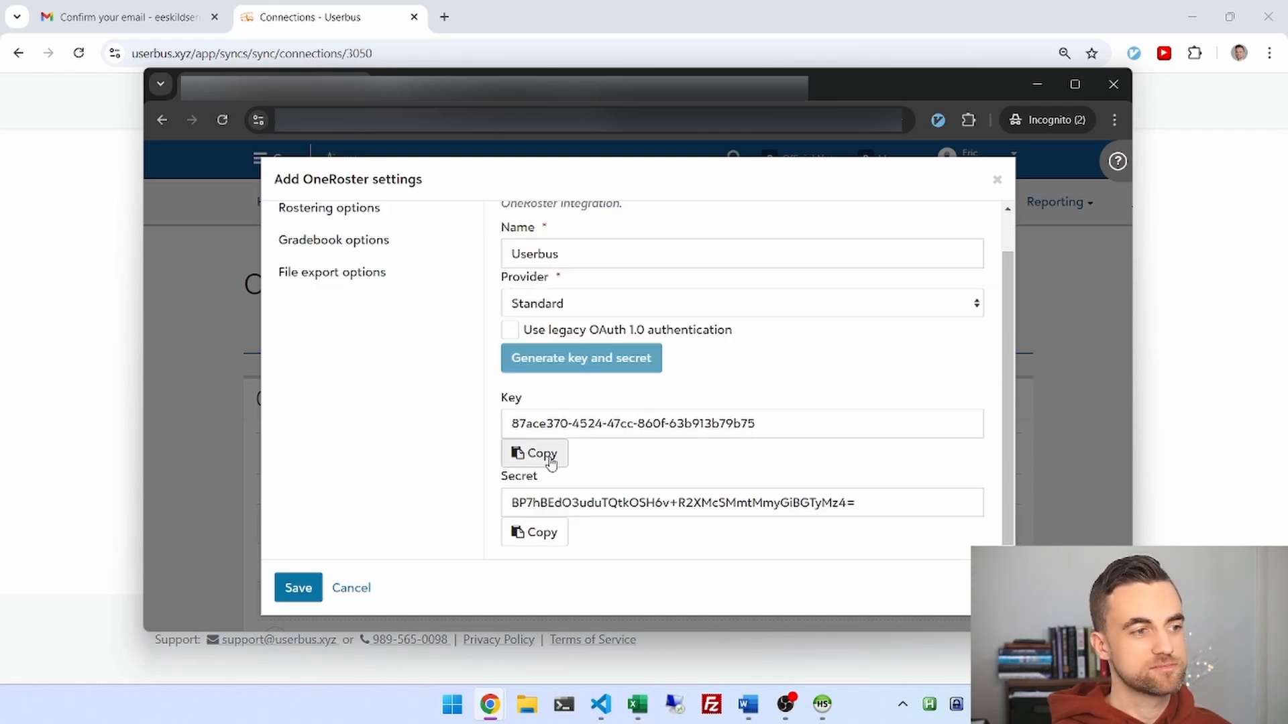
pyautogui.click(527, 453)
pyautogui.moveTo(670, 89); pyautogui.dragTo(1287, 121)
pyautogui.click(669, 234)
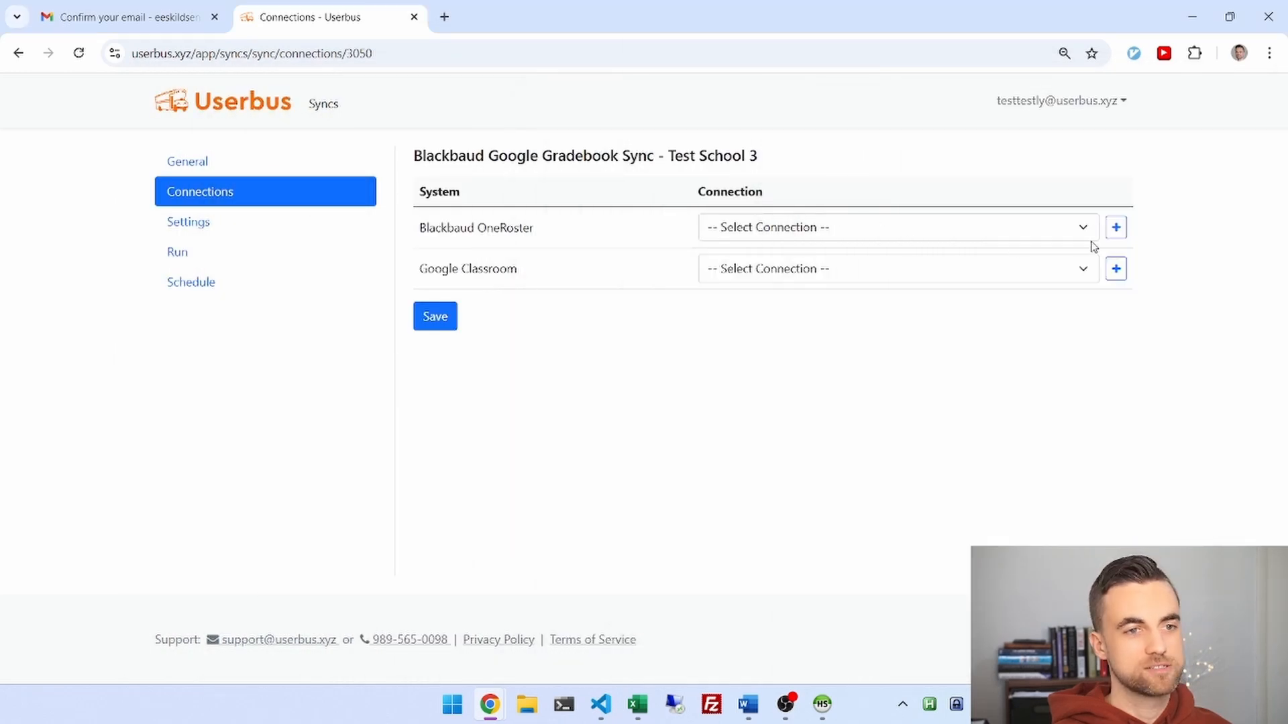
# Start a new Blackbaud OneRoster connection in Userbus and paste in the copied key.
pyautogui.click(1112, 231)
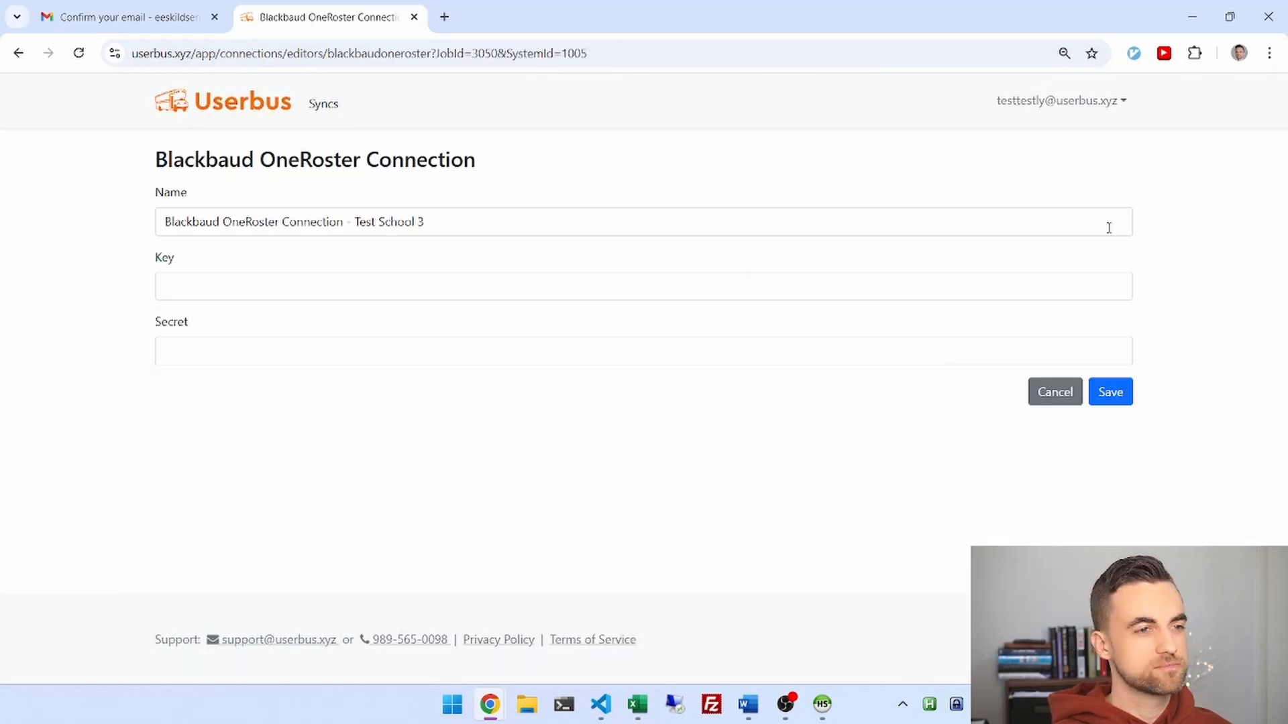
pyautogui.click(944, 280)
pyautogui.hotkey('ctrl', 'v')
pyautogui.hotkey('alt', 'Tab')
pyautogui.moveTo(1233, 138); pyautogui.dragTo(991, 130)
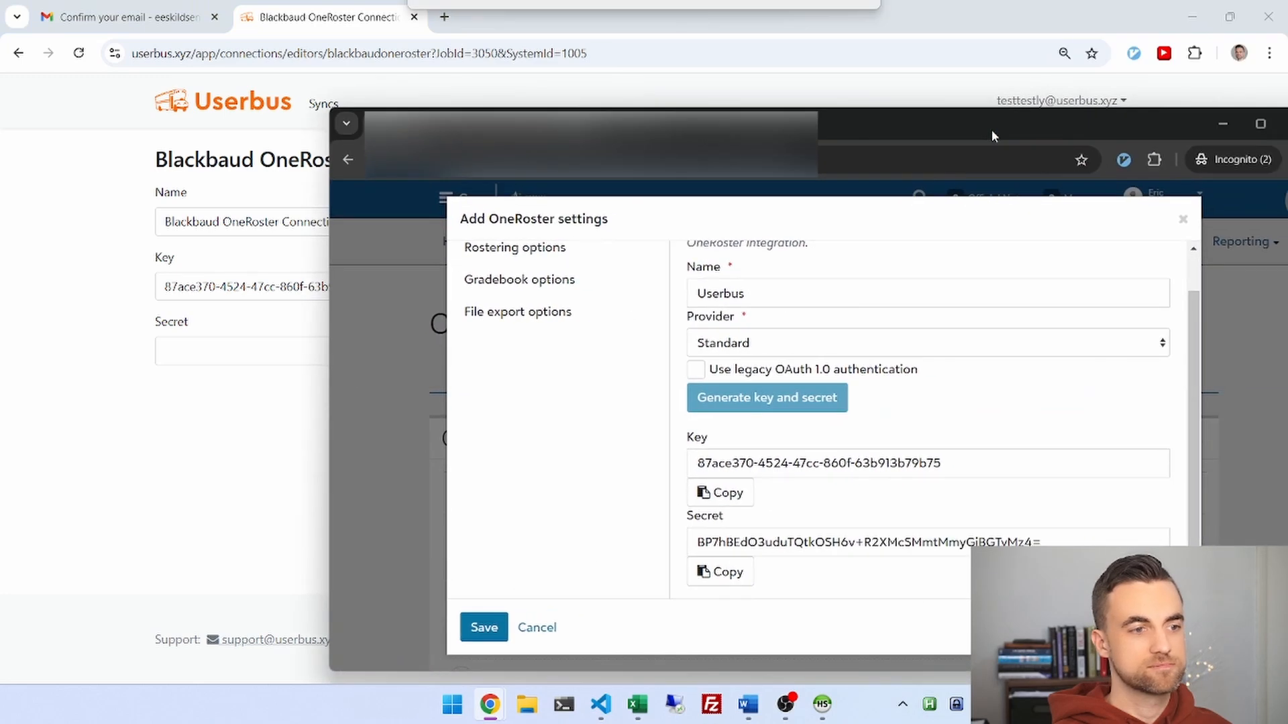
# Paste the Blackbaud secret into the connection and save it, then save the Userbus integration in Blackbaud.
pyautogui.click(725, 571)
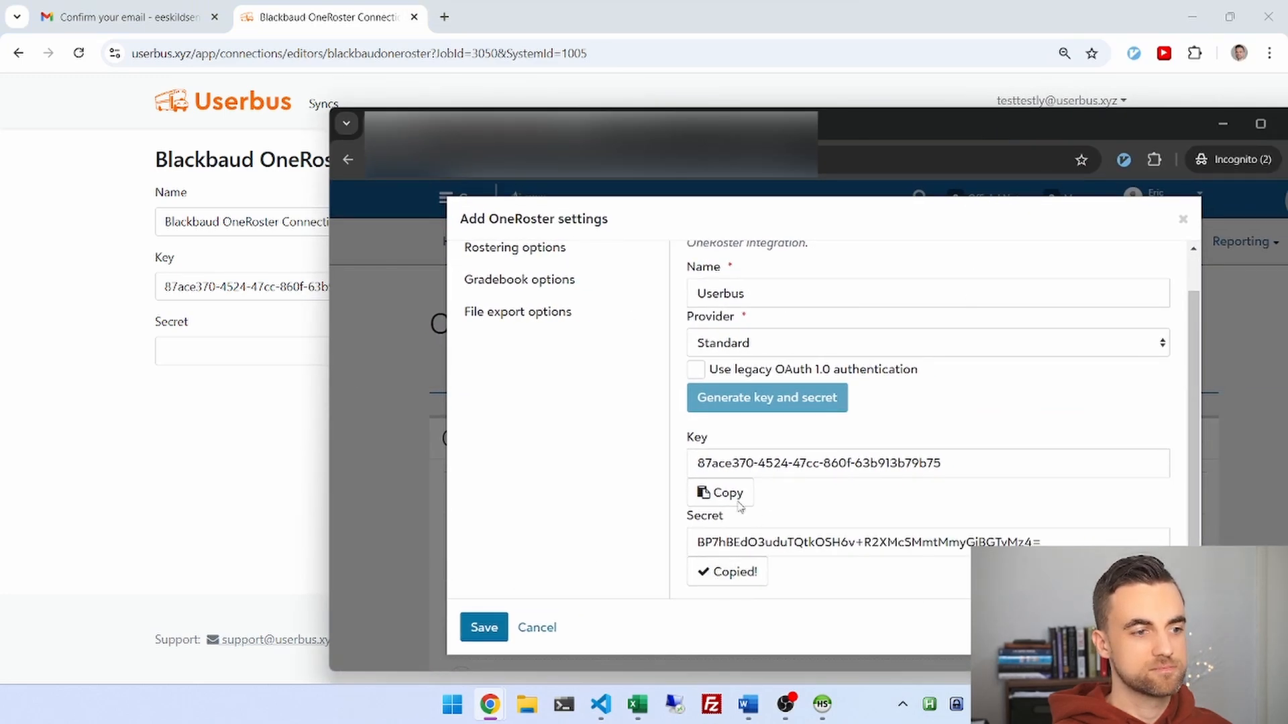
pyautogui.click(863, 106)
pyautogui.click(273, 351)
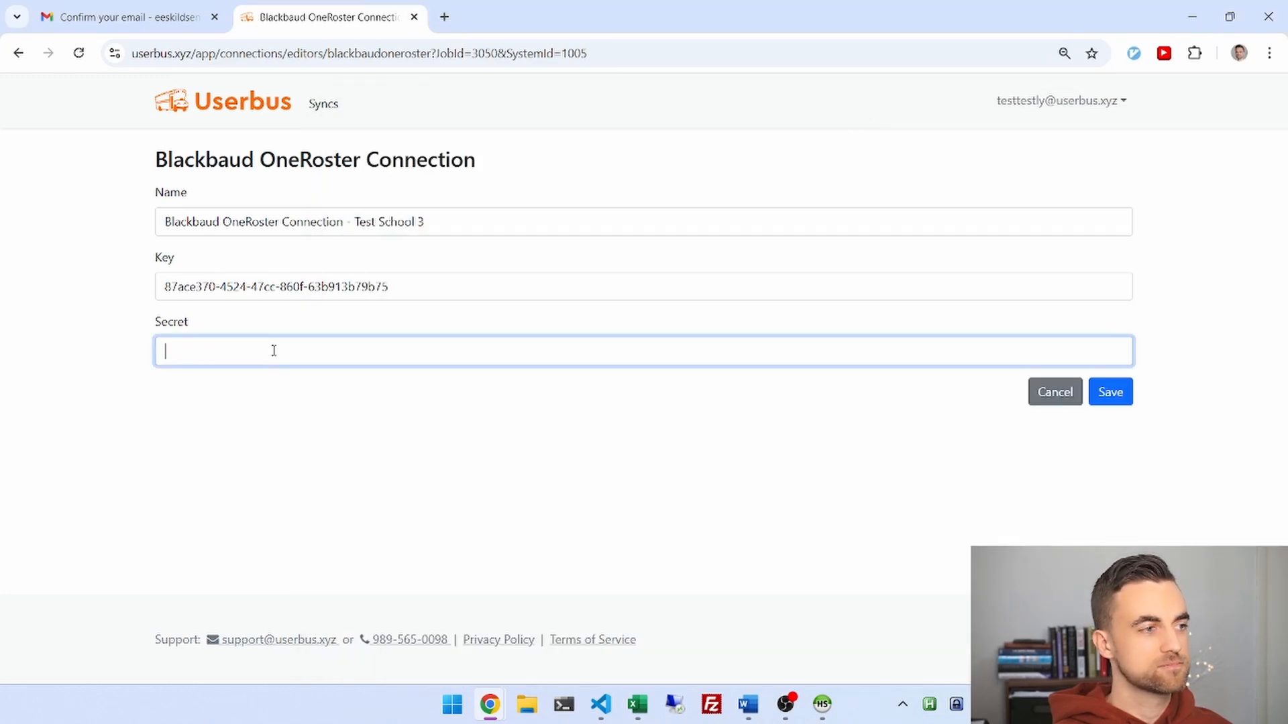
pyautogui.hotkey('ctrl', 'v')
pyautogui.click(1115, 397)
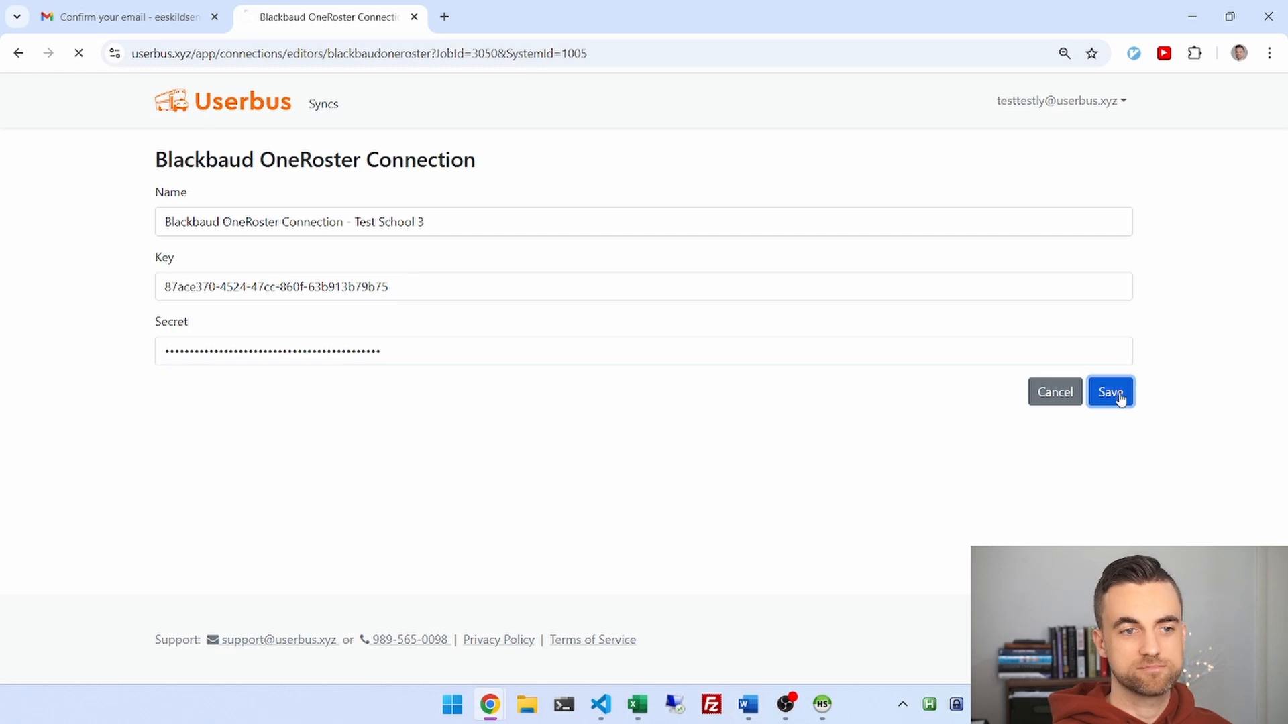
pyautogui.hotkey('alt', 'Tab')
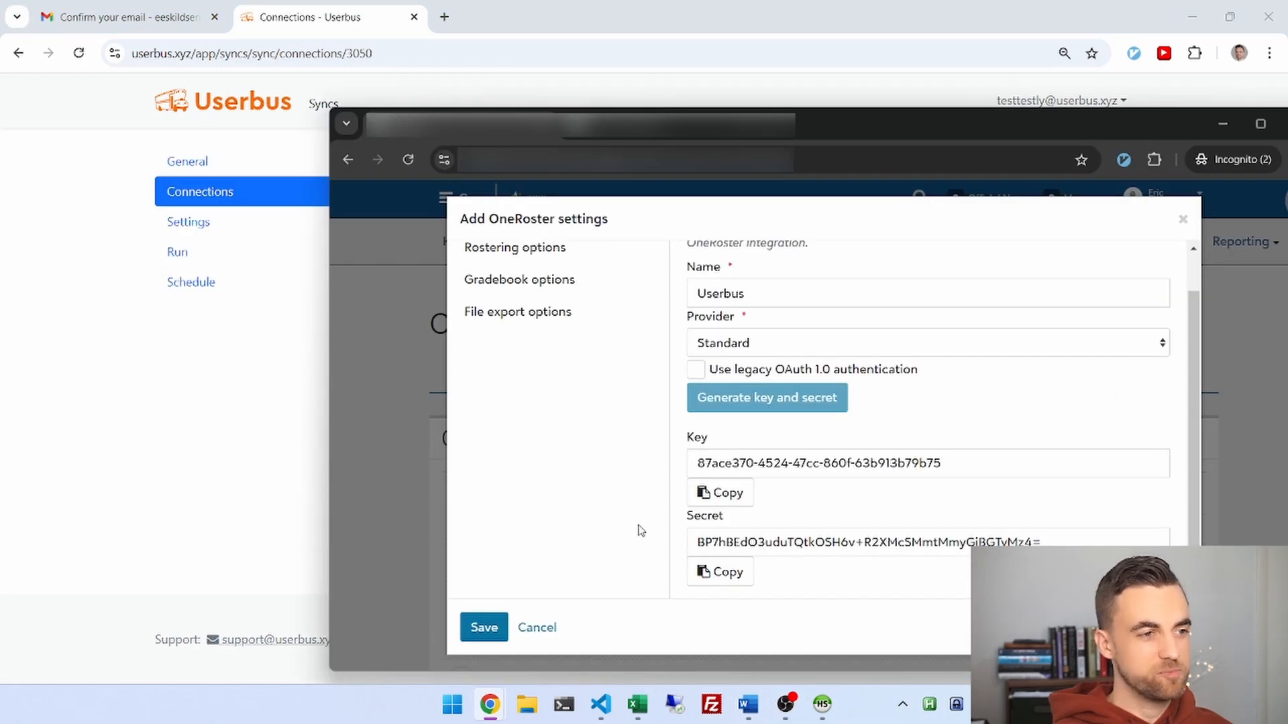
pyautogui.click(483, 632)
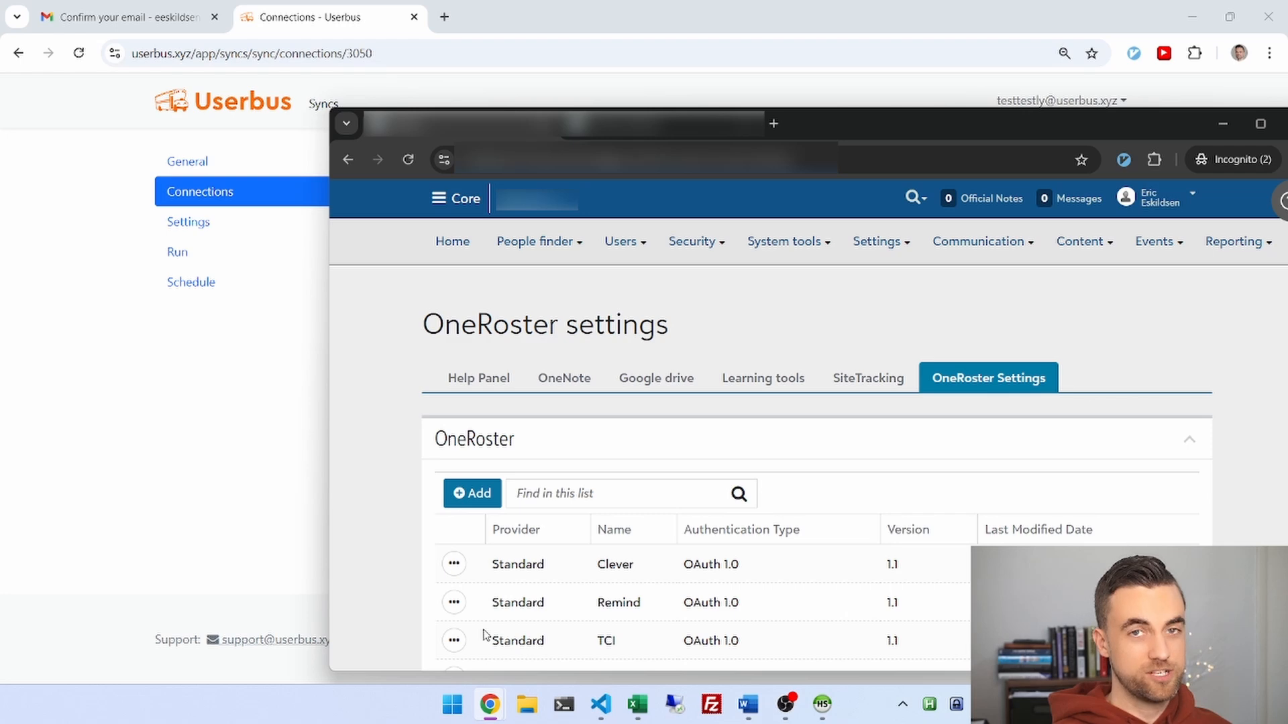
# Add a Google Classroom connection authorized through Google sign-in and save it.
pyautogui.click(173, 428)
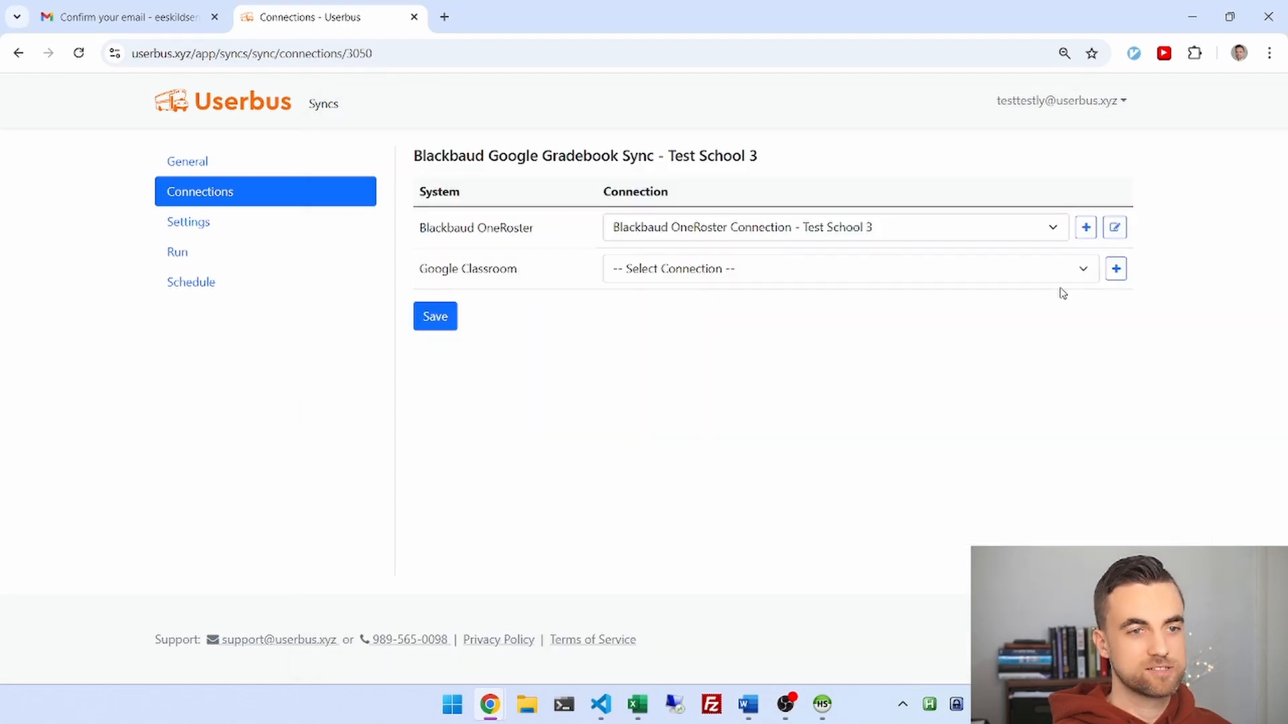
pyautogui.click(1116, 278)
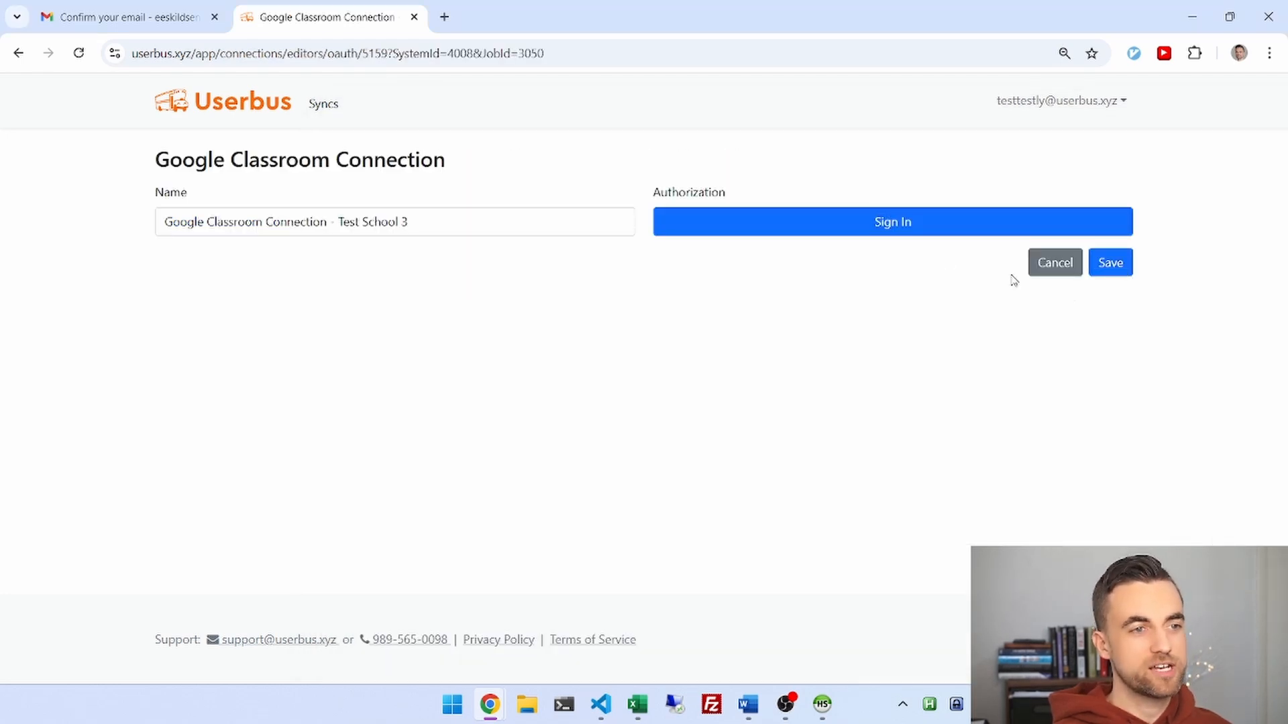
pyautogui.click(890, 236)
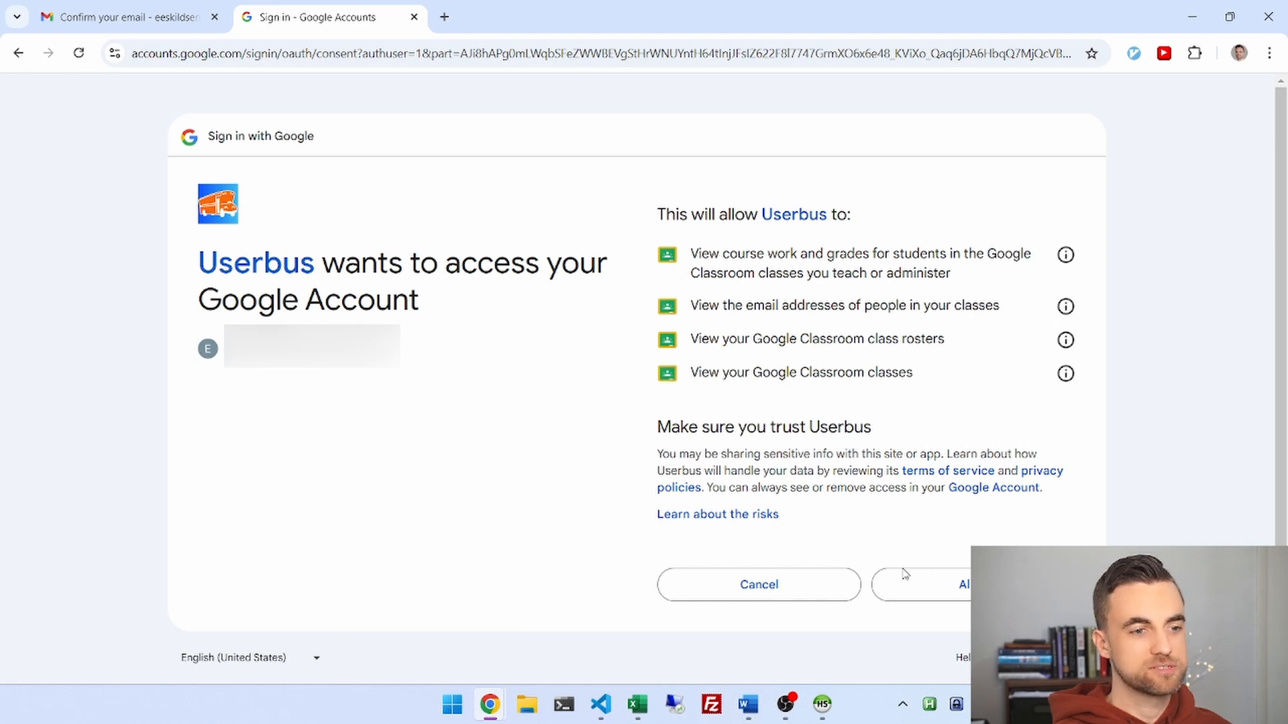
pyautogui.click(924, 603)
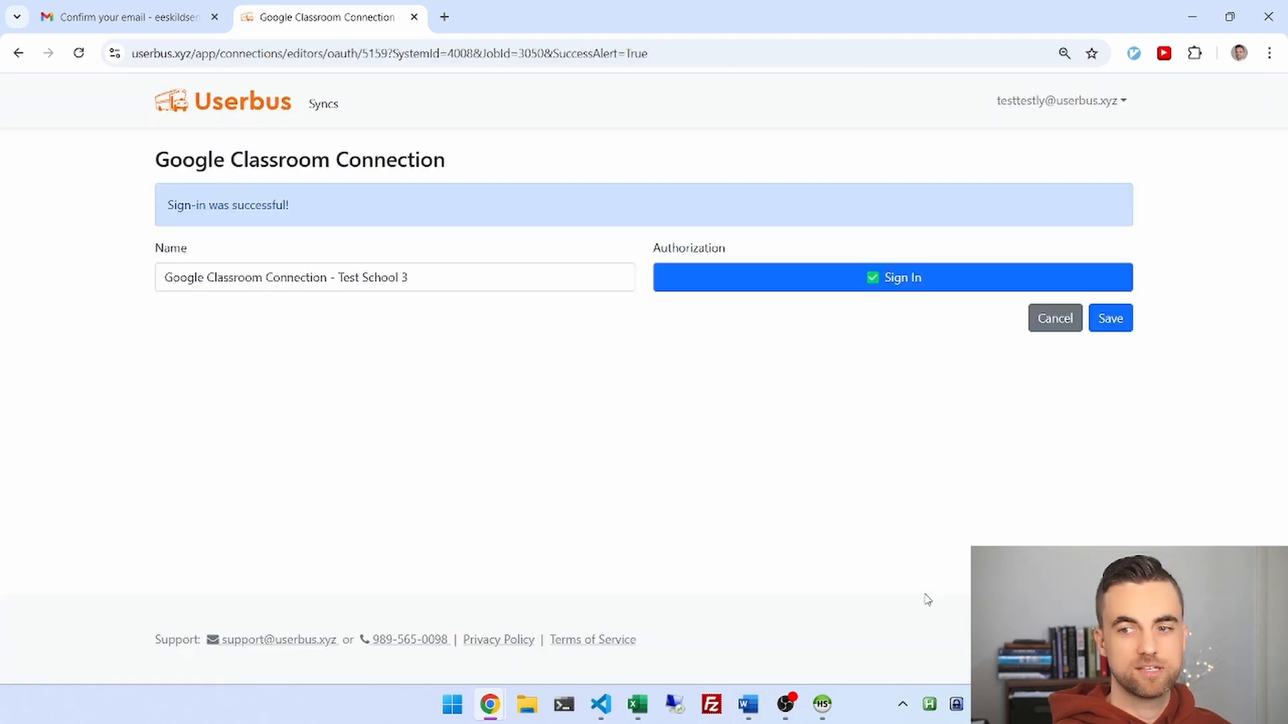
pyautogui.click(1114, 325)
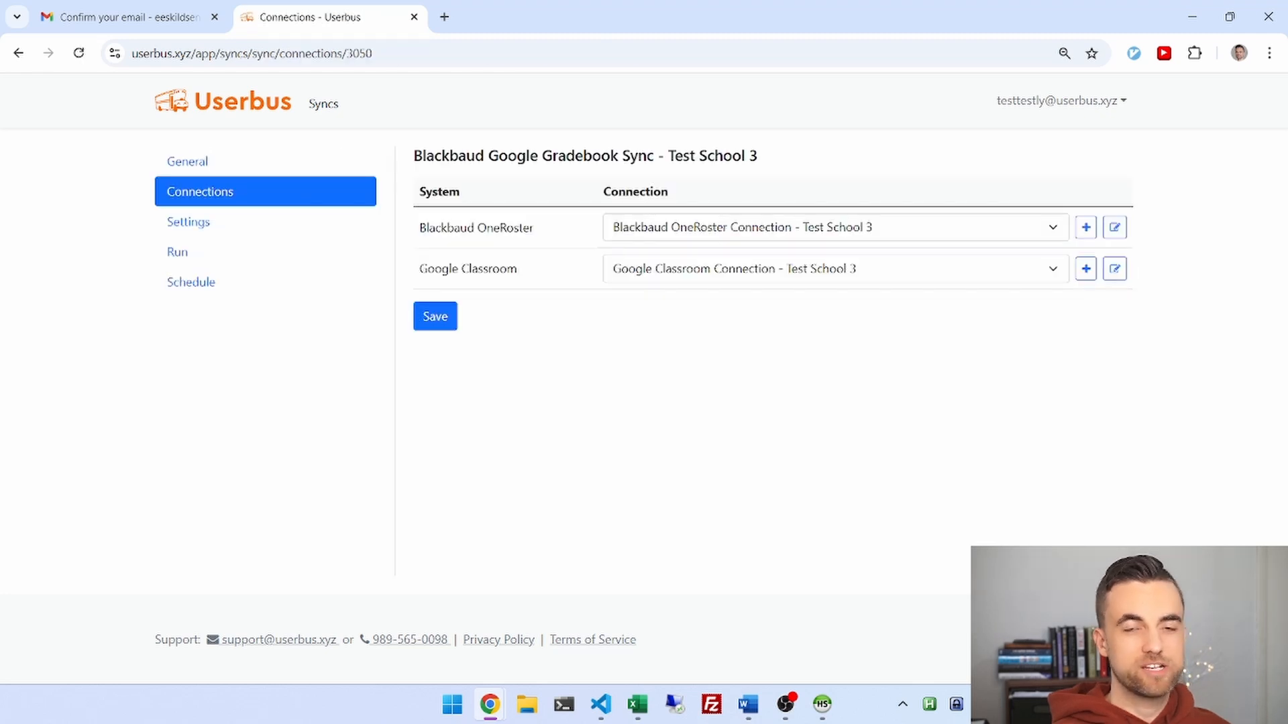
pyautogui.click(228, 225)
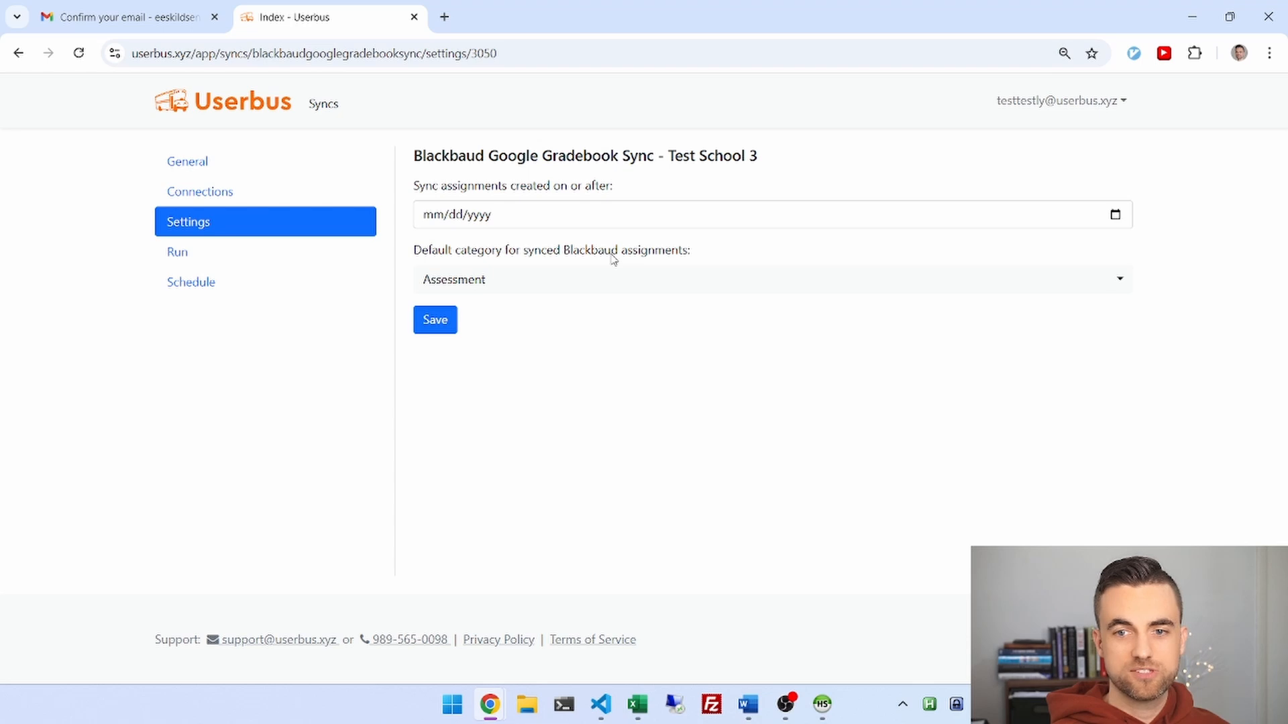
# Set the default category to Classwork and Homework and the start date to 11/07/2024, then save.
pyautogui.click(489, 287)
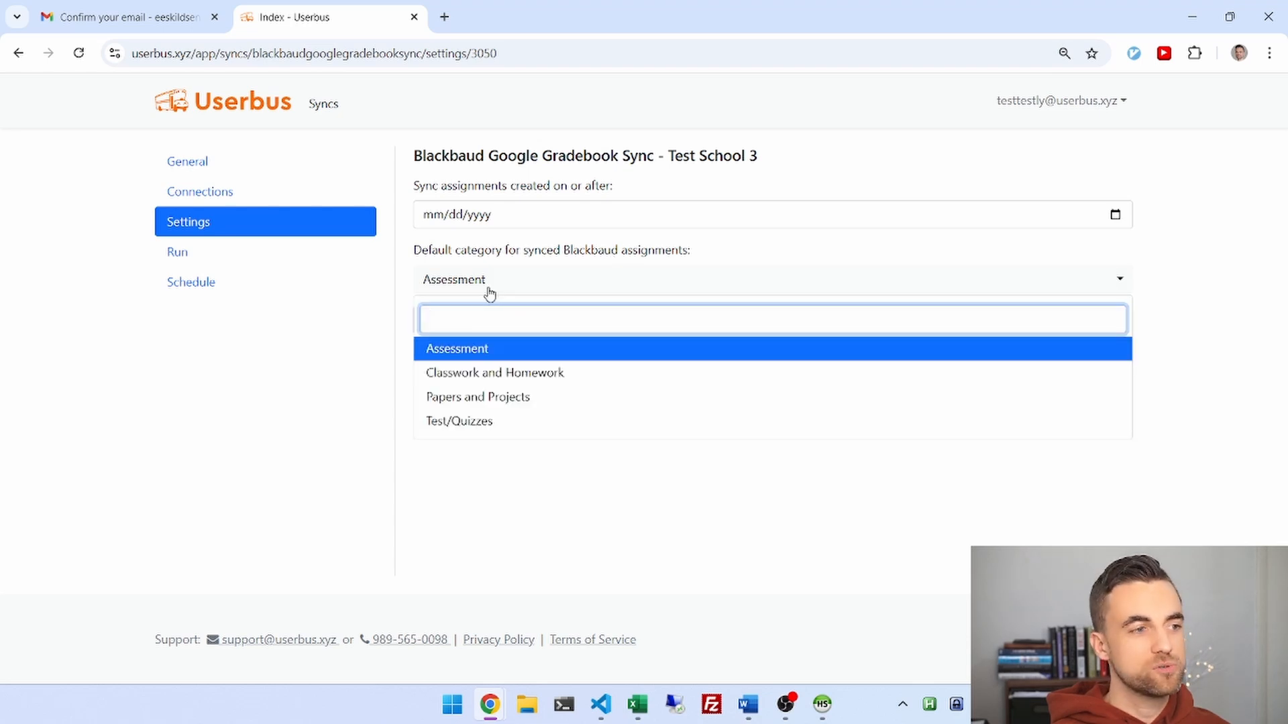
pyautogui.click(479, 373)
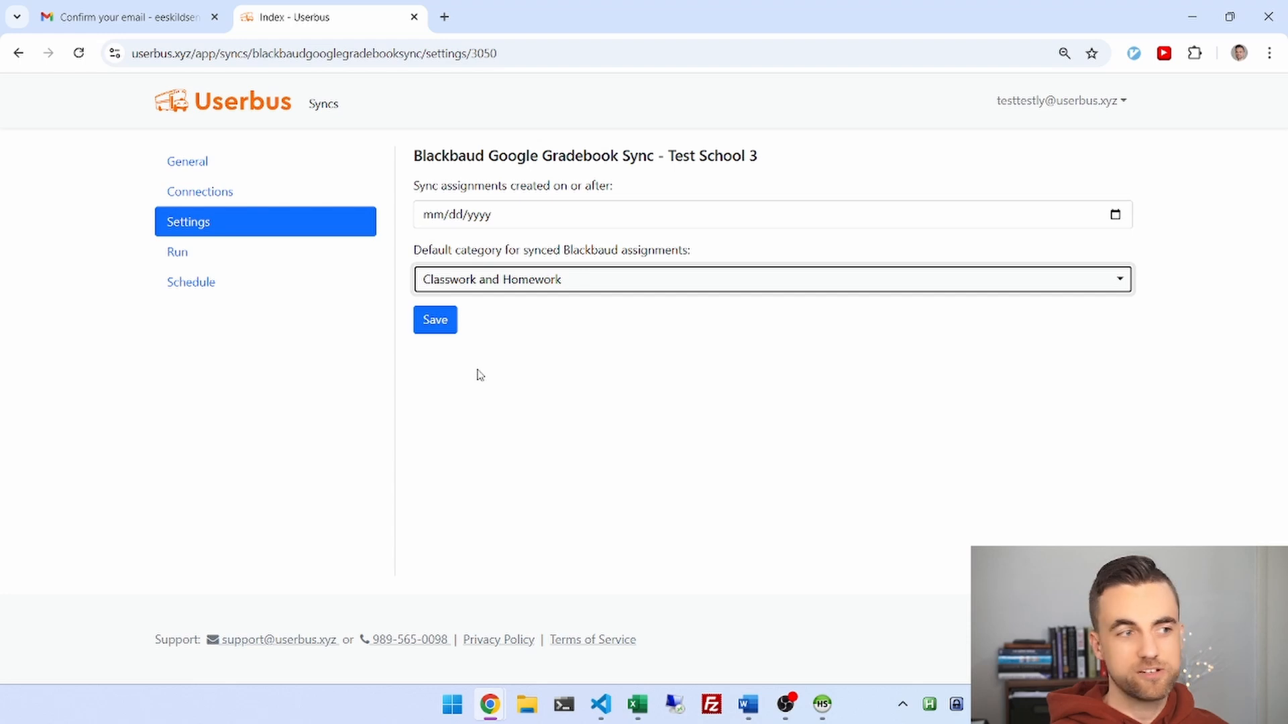
pyautogui.click(432, 221)
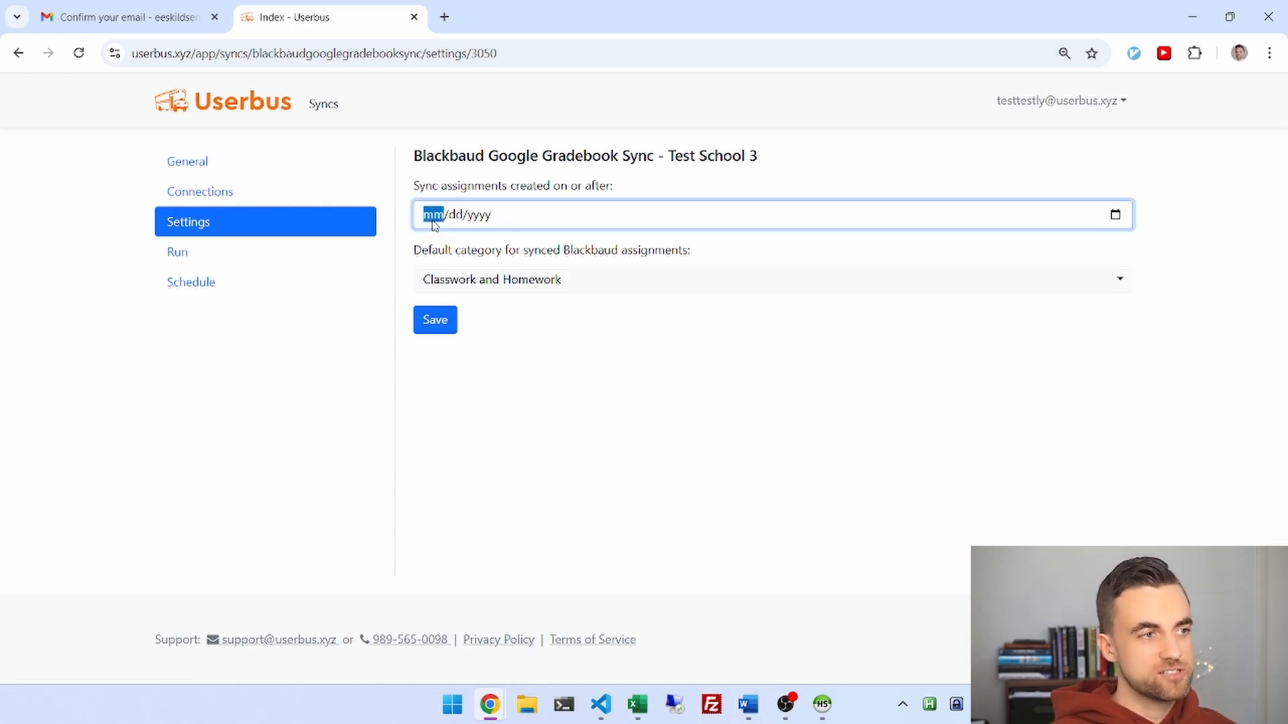
pyautogui.write('11/07/')
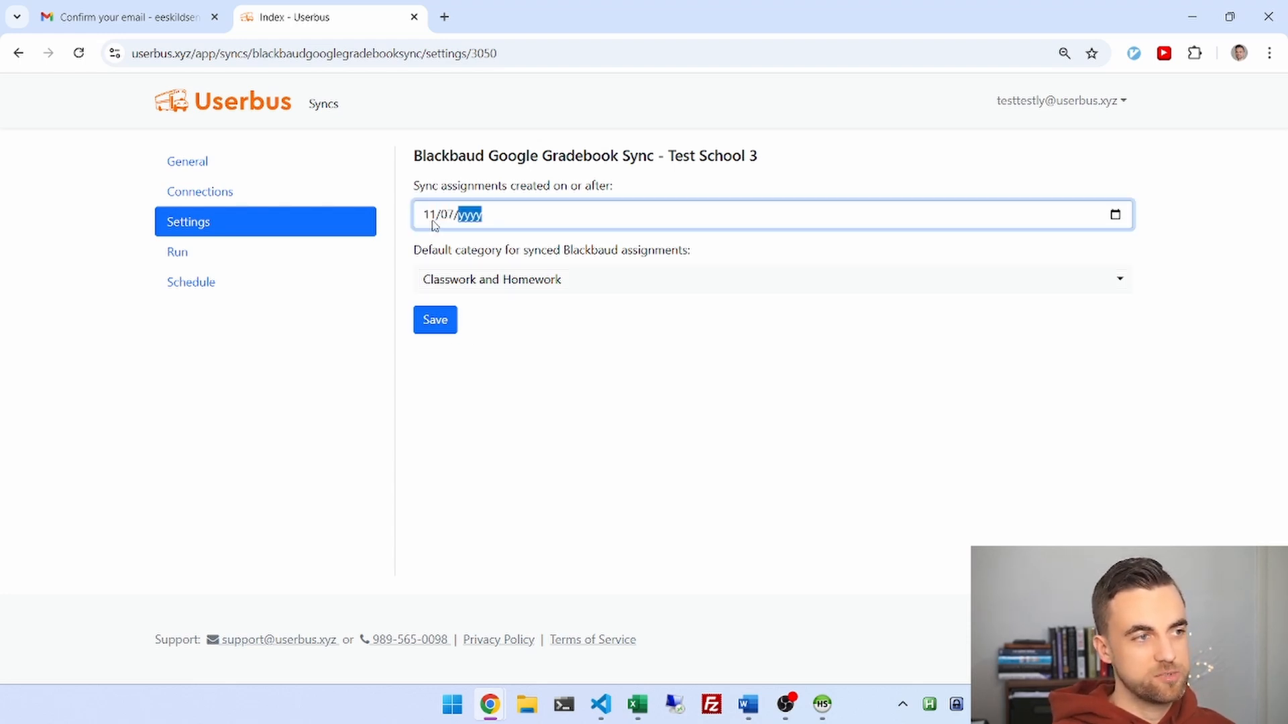
pyautogui.write('2024')
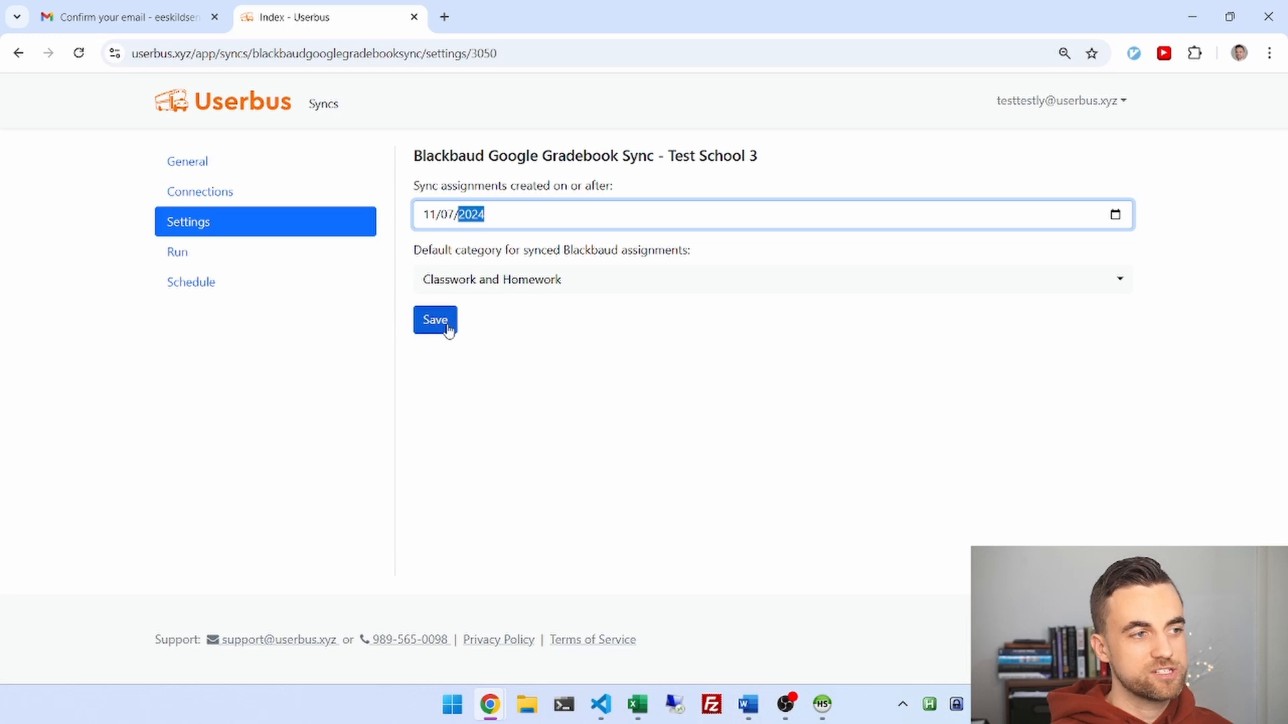
pyautogui.click(447, 326)
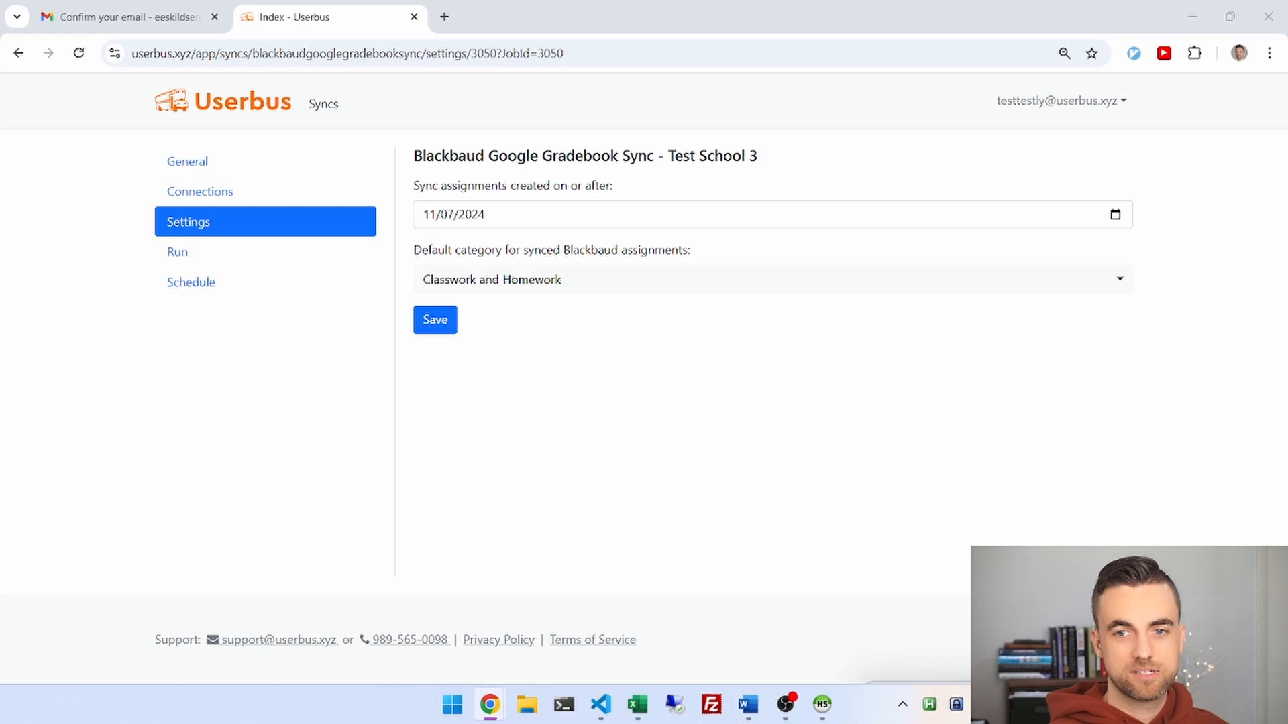
# Grade Test Student's Add 1 + 1 work 97 in the Grades tab and return it.
pyautogui.moveTo(1120, 718); pyautogui.dragTo(463, 4)
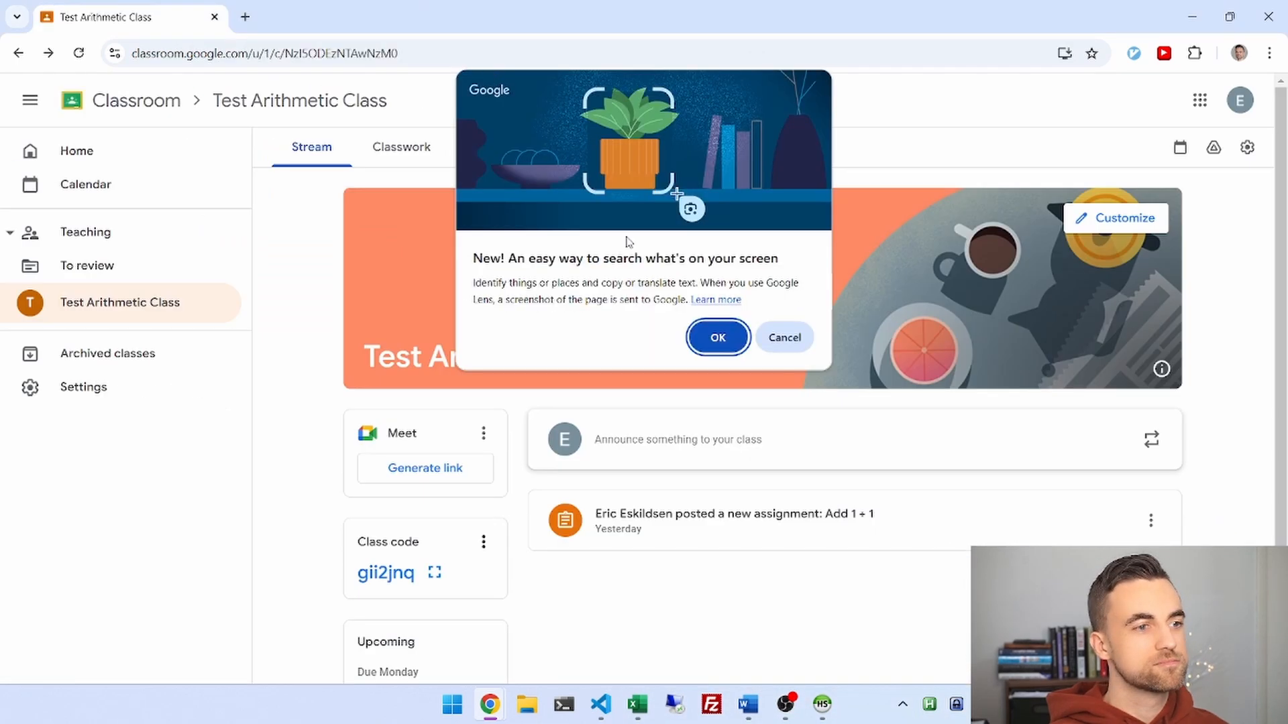
pyautogui.click(792, 337)
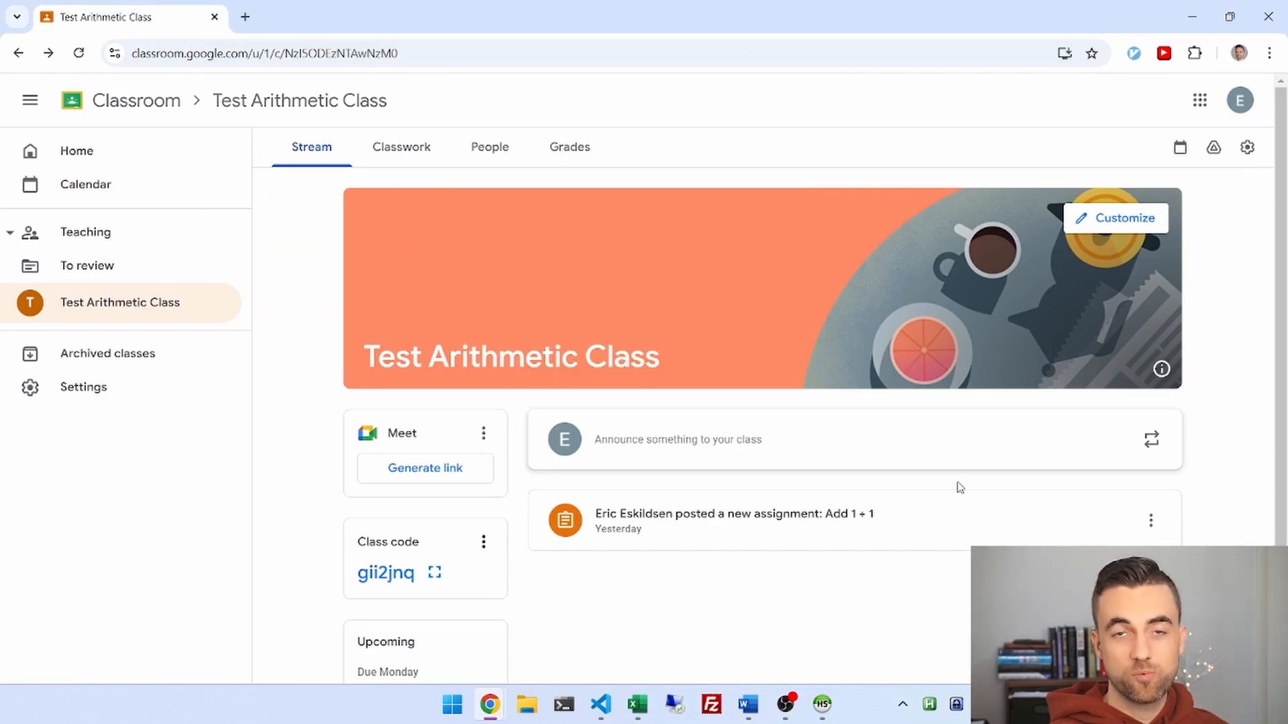
pyautogui.click(554, 143)
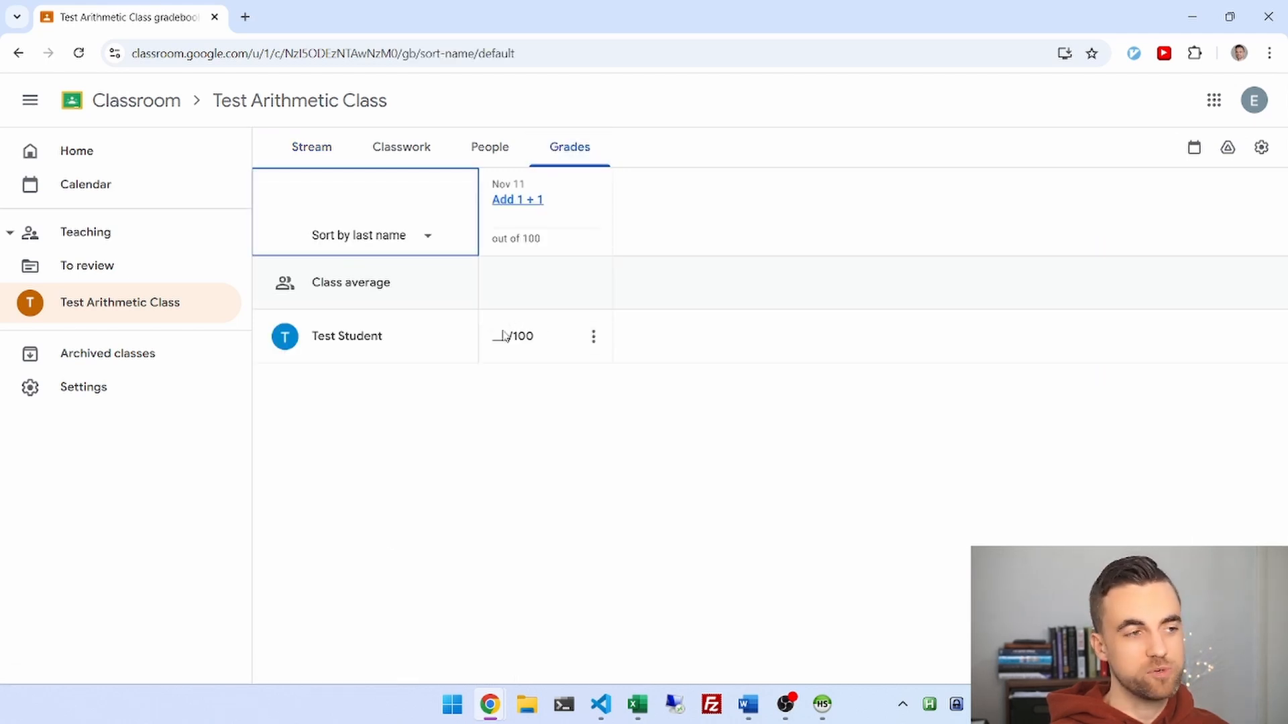
pyautogui.click(504, 336)
pyautogui.write('97/100')
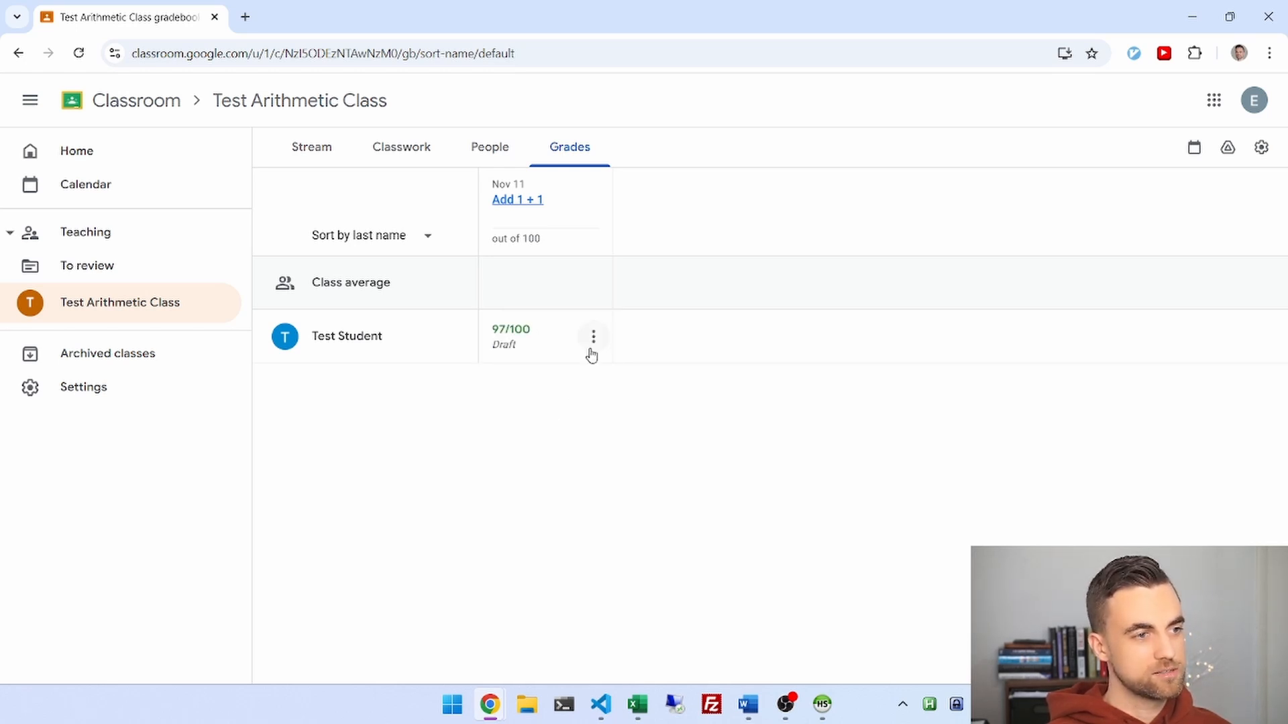
pyautogui.click(592, 339)
pyautogui.click(595, 373)
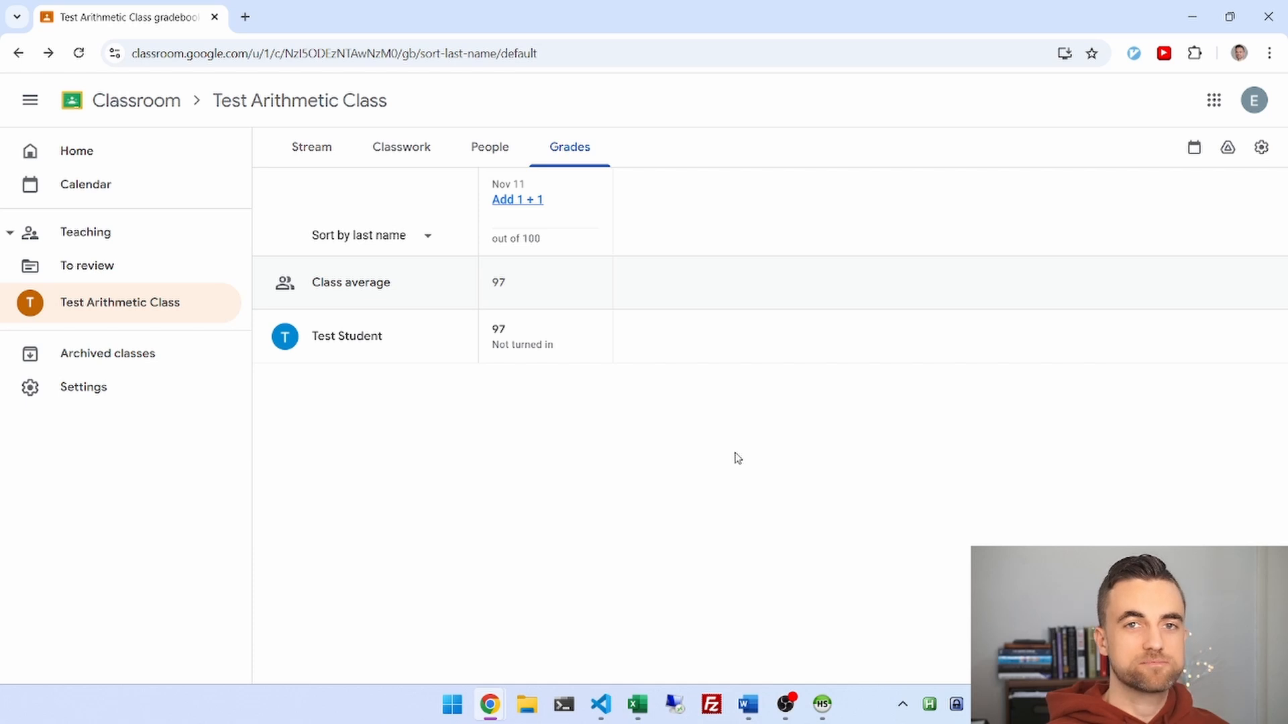
pyautogui.click(129, 303)
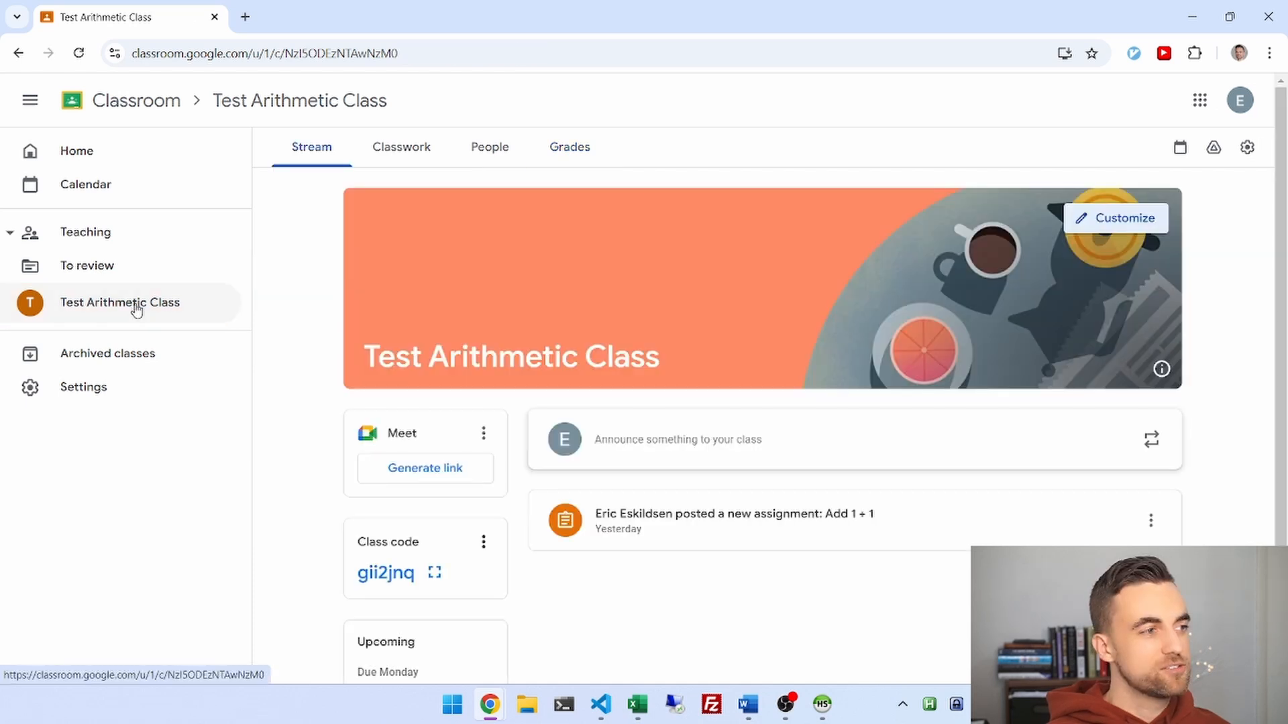
# Open Test Arithmetic Class settings at the section field and bring Blackbaud's course list in front.
pyautogui.click(1245, 149)
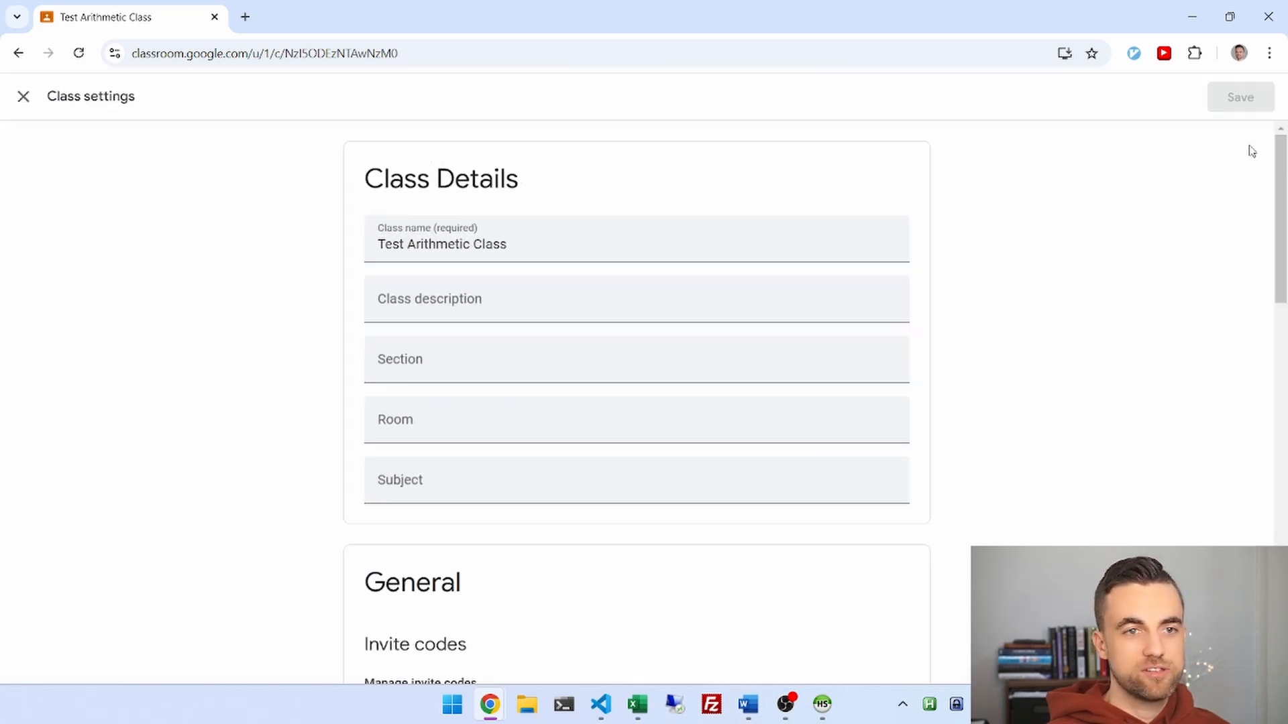
pyautogui.click(452, 355)
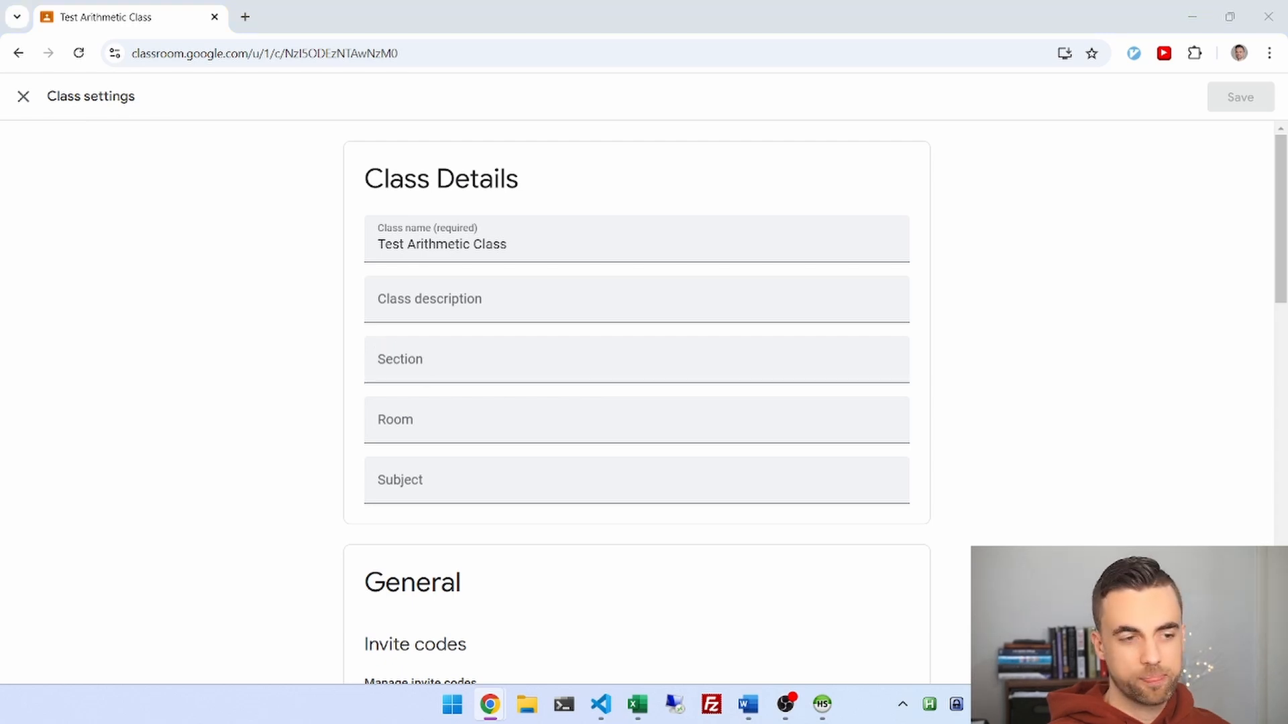
pyautogui.moveTo(904, 723); pyautogui.dragTo(696, 85)
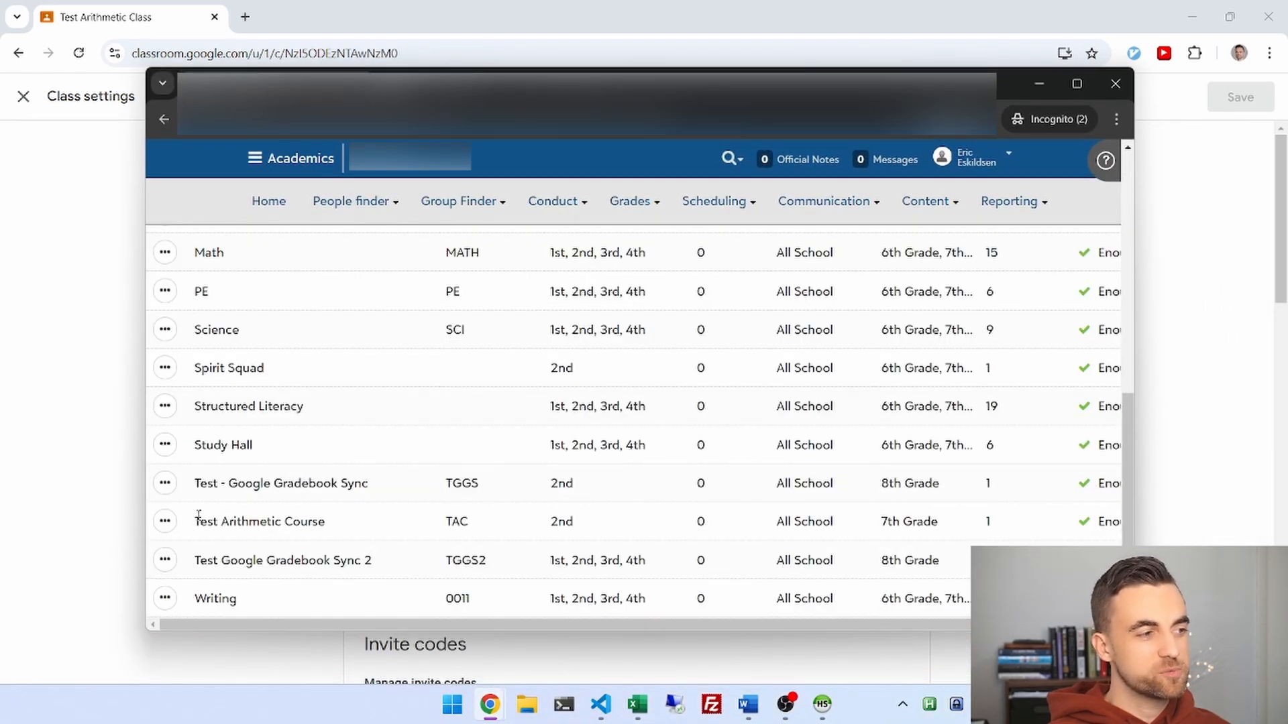
# Look up Test Arithmetic Course's code TAC and, under Manage classes, its section A.
pyautogui.moveTo(191, 522); pyautogui.dragTo(342, 508)
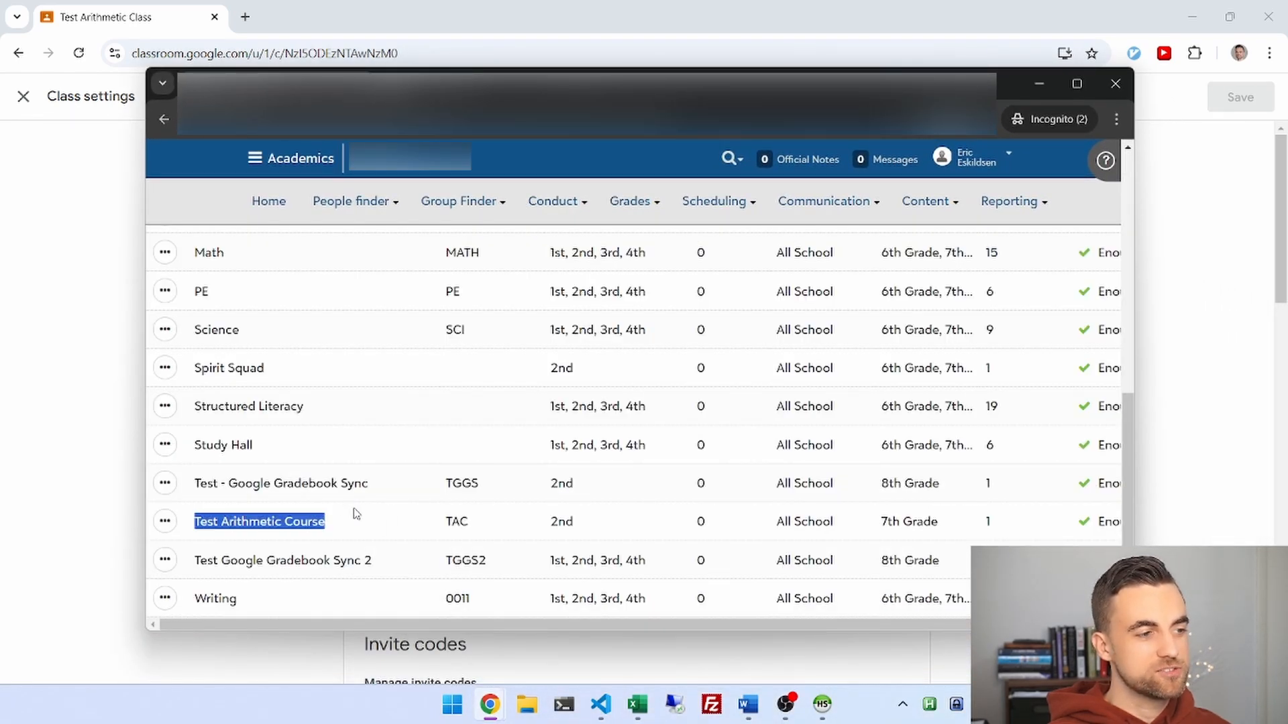
pyautogui.click(379, 520)
pyautogui.moveTo(445, 522); pyautogui.dragTo(481, 525)
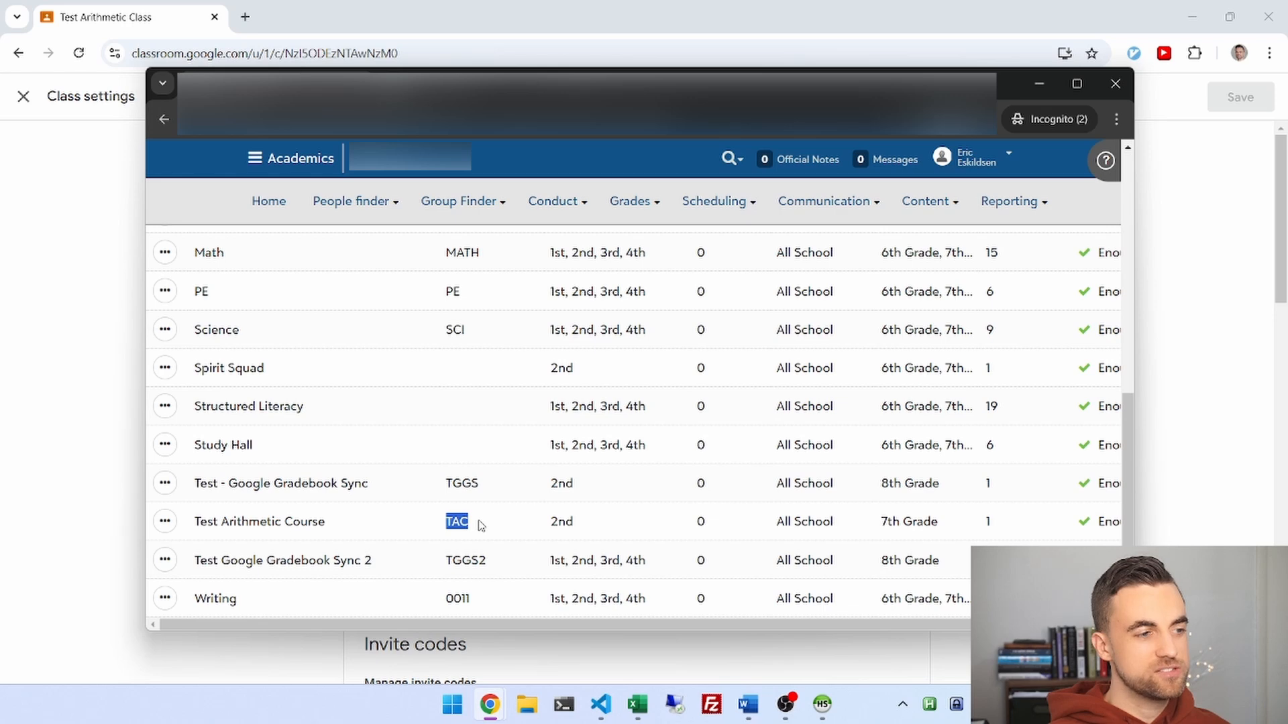
pyautogui.click(481, 526)
pyautogui.click(165, 521)
pyautogui.click(179, 552)
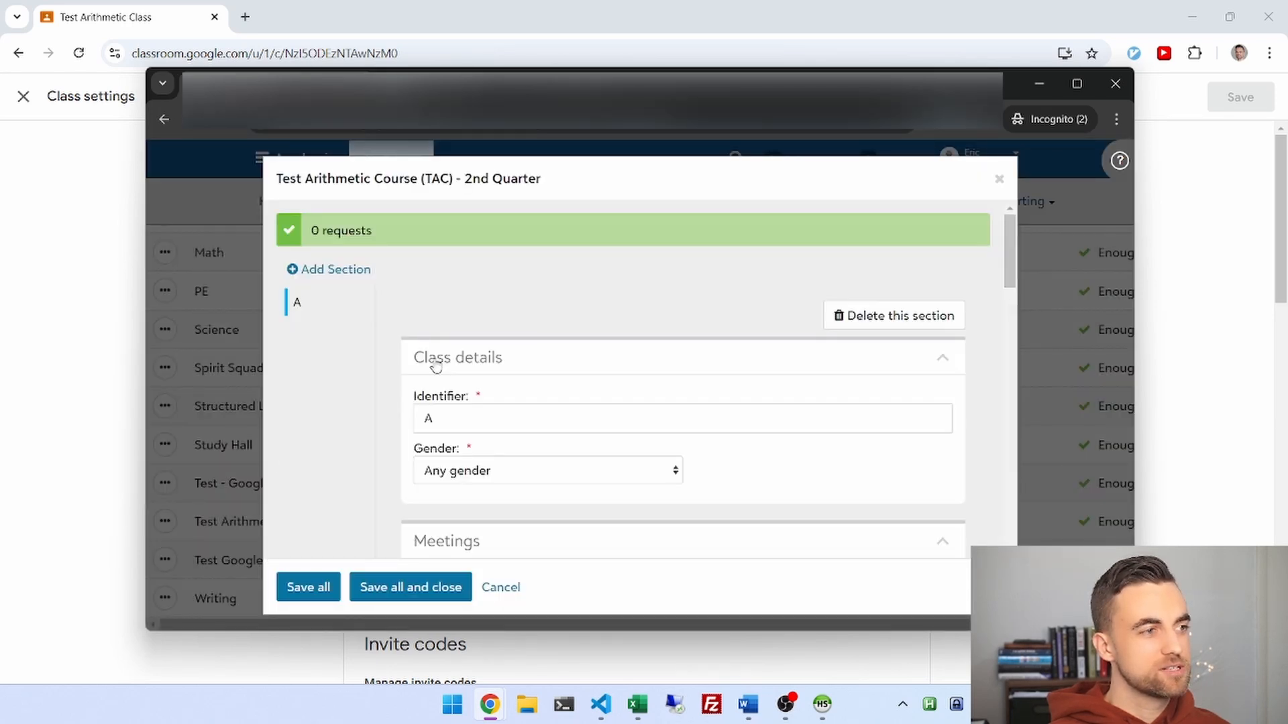
pyautogui.doubleClick(295, 303)
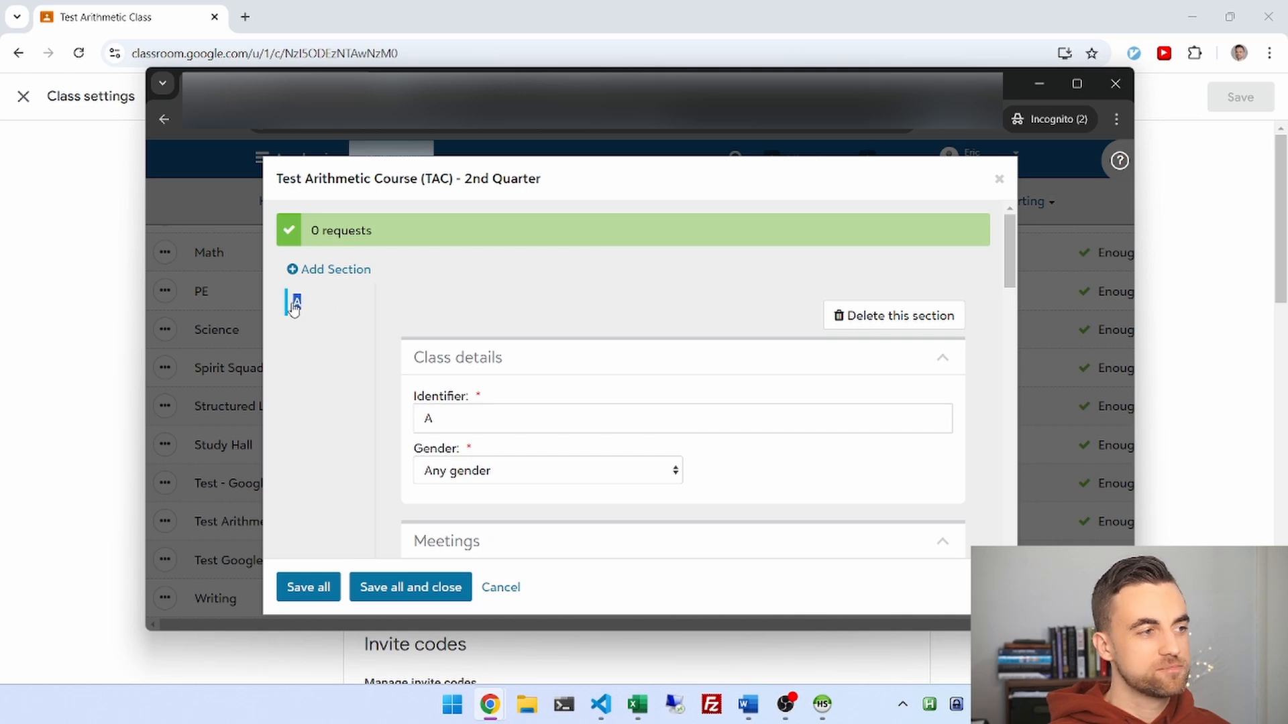
pyautogui.click(428, 16)
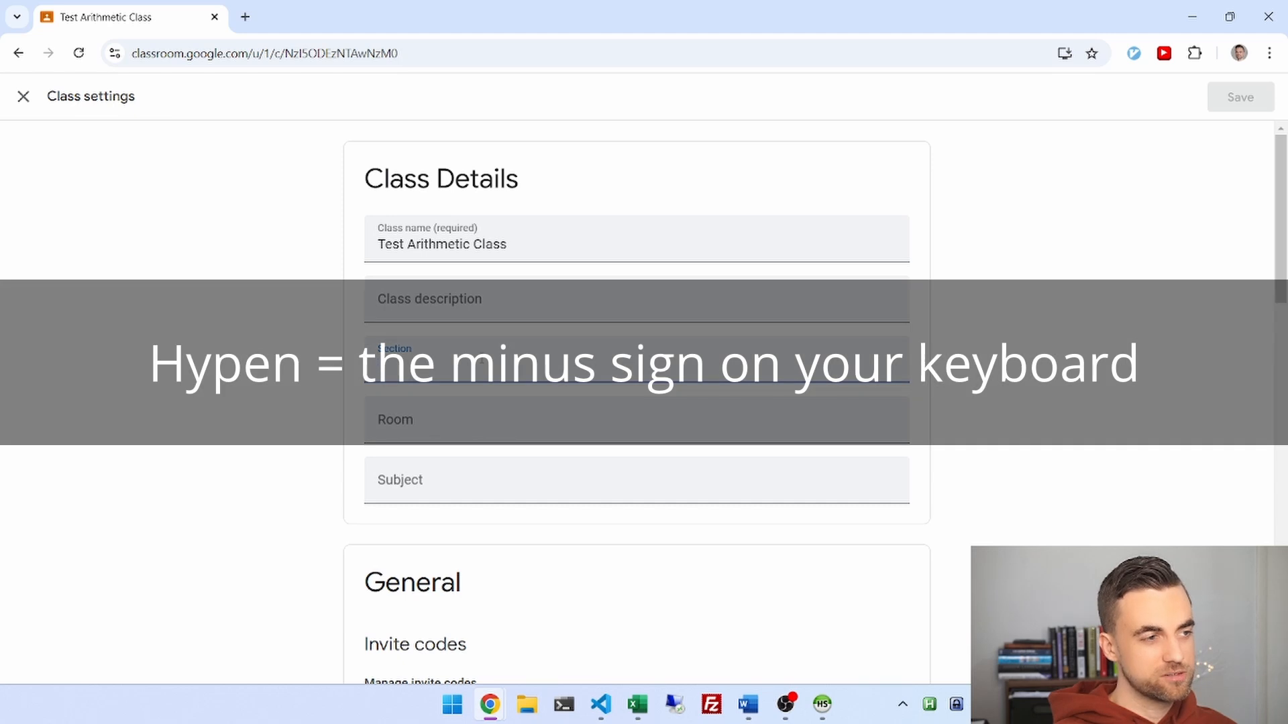
# Enter TAC-A as the Test Arithmetic Class section and save the class settings.
pyautogui.write('AC-')
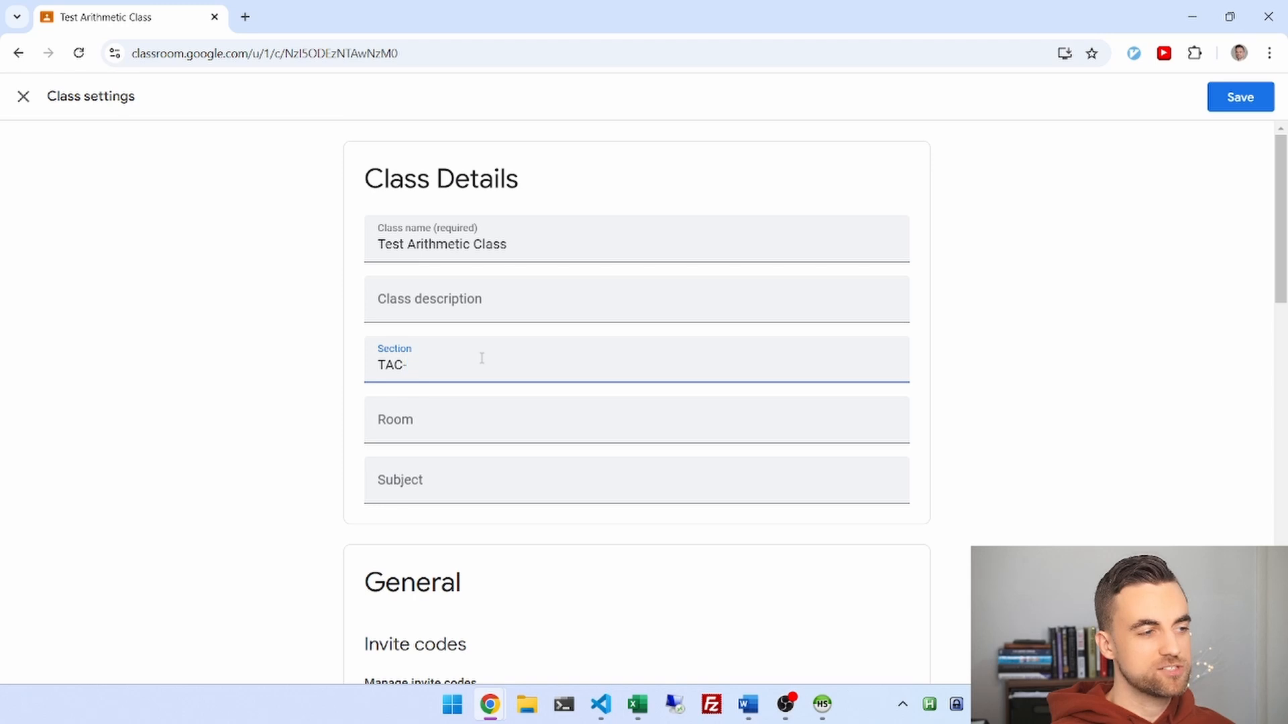
pyautogui.write('A')
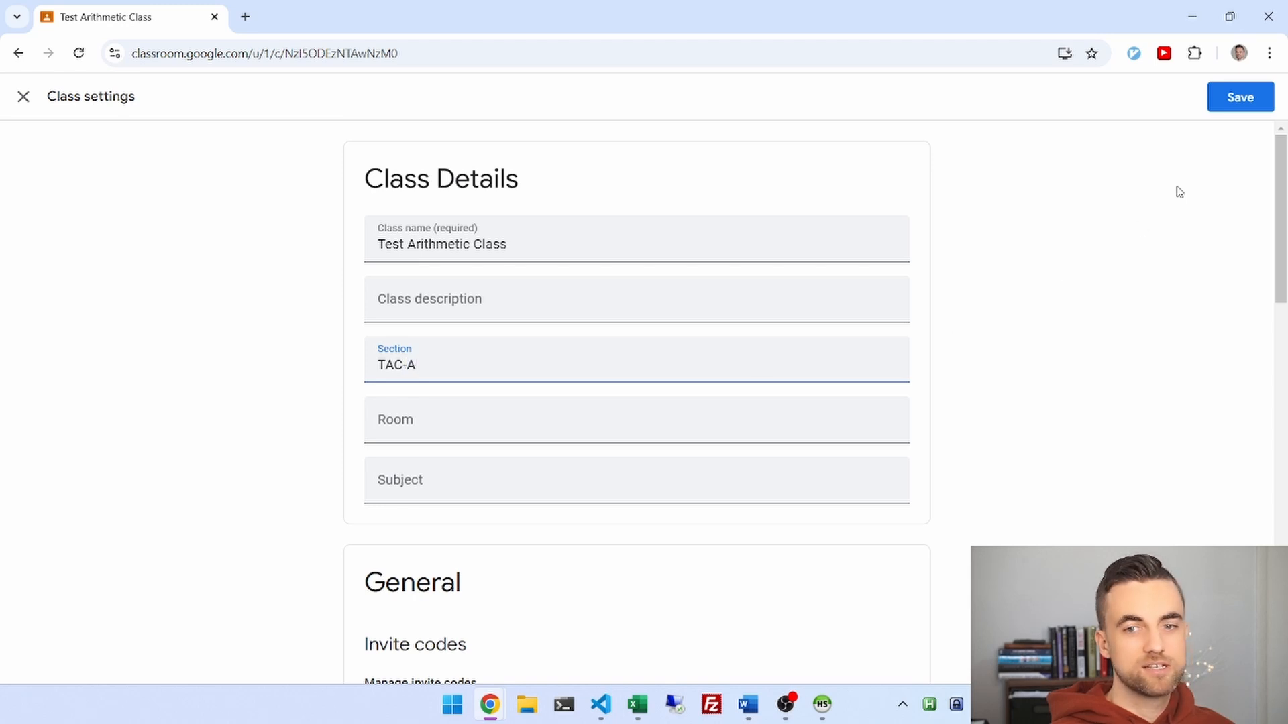
pyautogui.click(1236, 107)
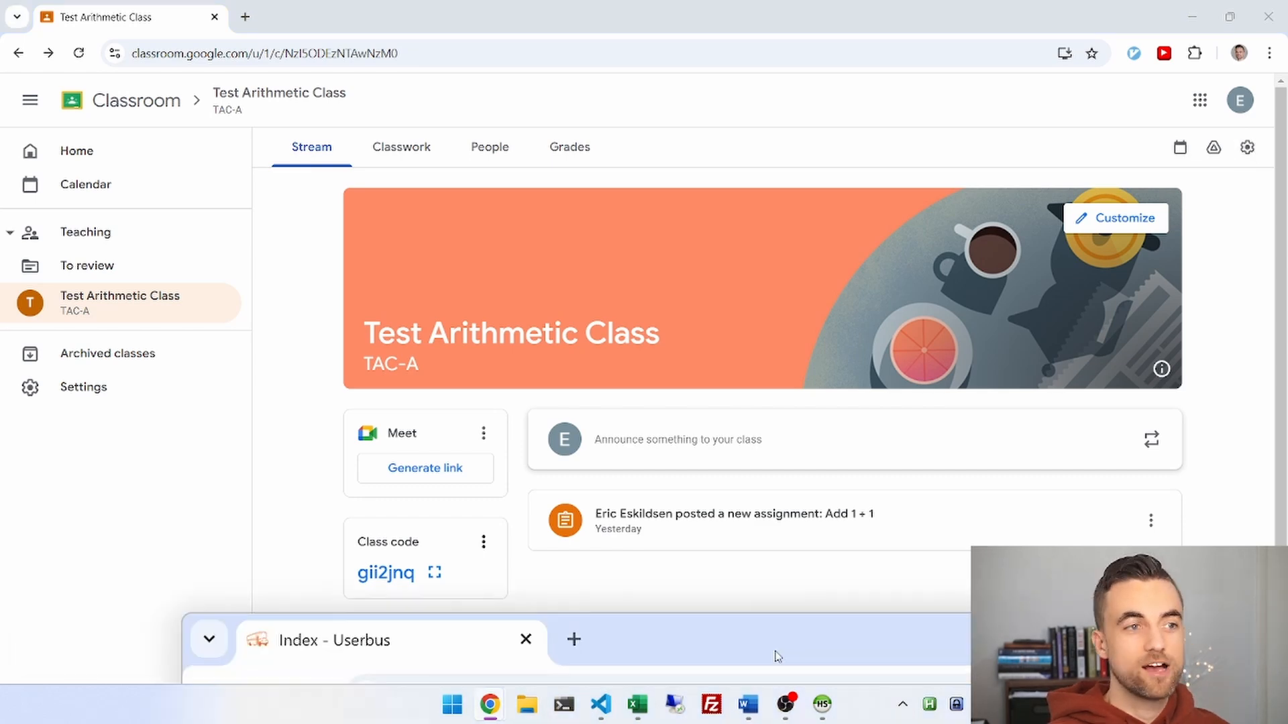
# Run a Userbus preview and check run 10727's plan: create Add 1 + 1 and post grade 97.
pyautogui.moveTo(776, 655); pyautogui.dragTo(431, 79)
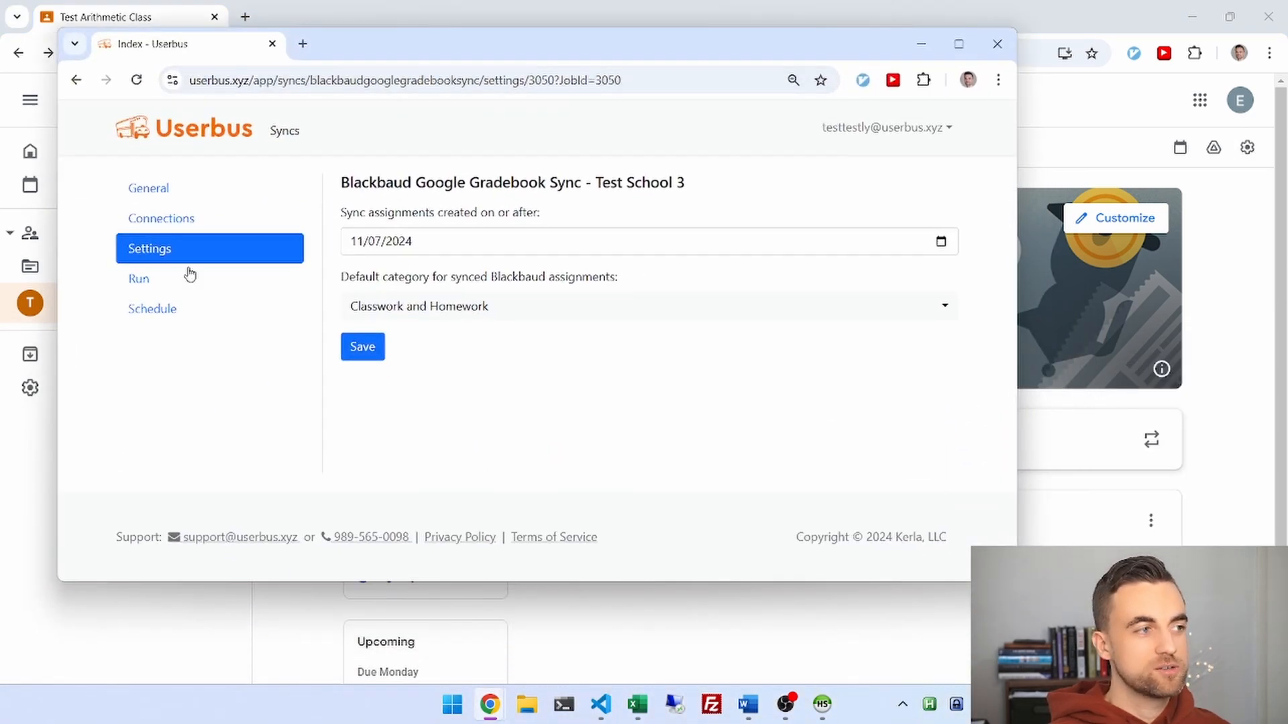
pyautogui.click(140, 279)
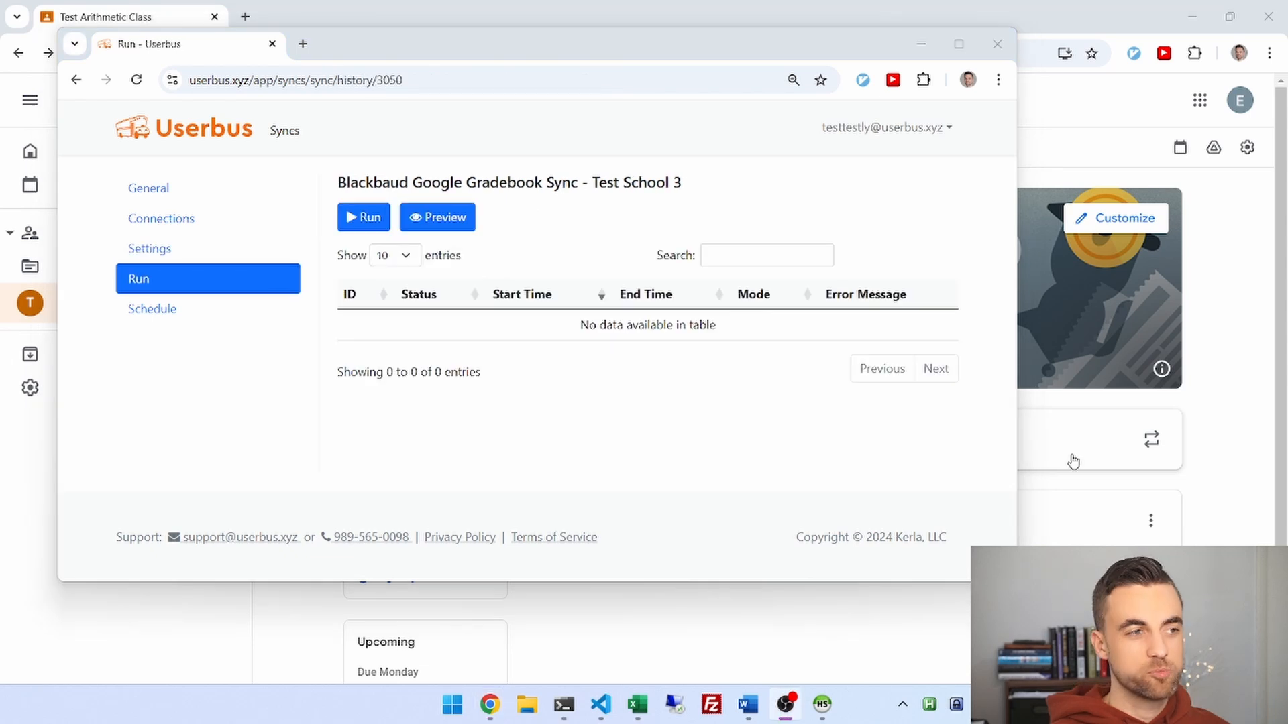
pyautogui.click(447, 221)
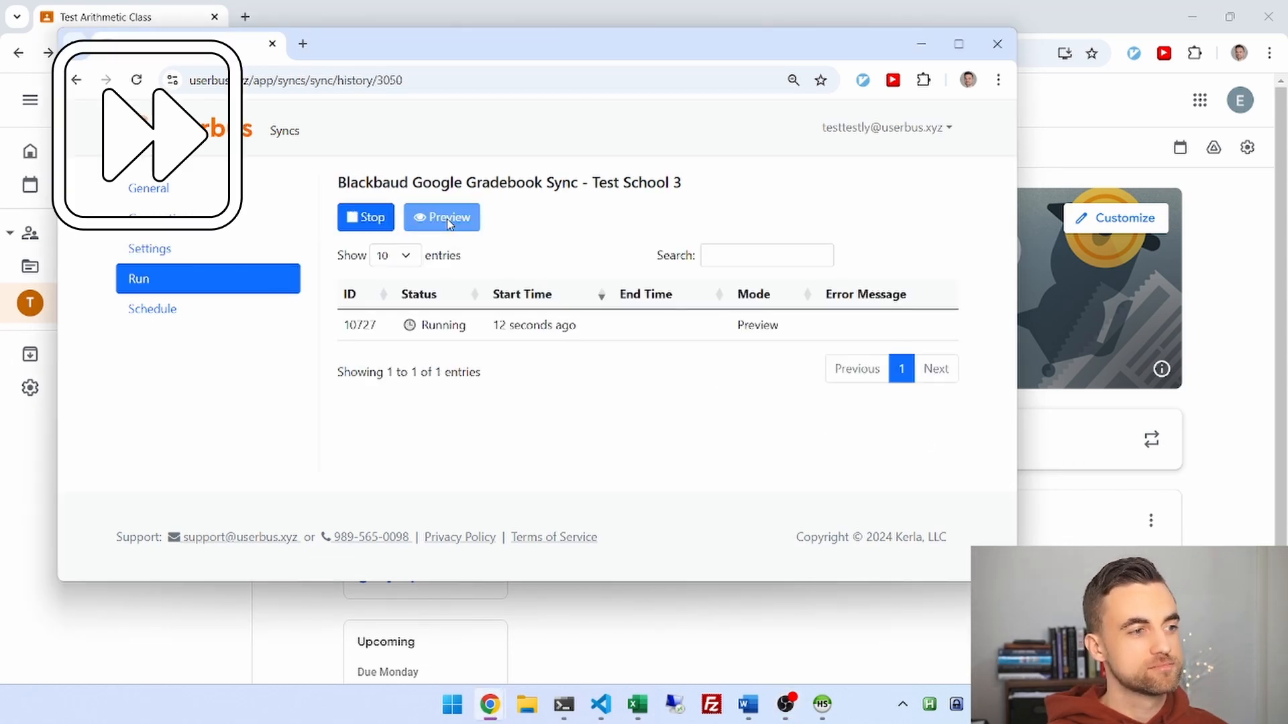
pyautogui.click(471, 325)
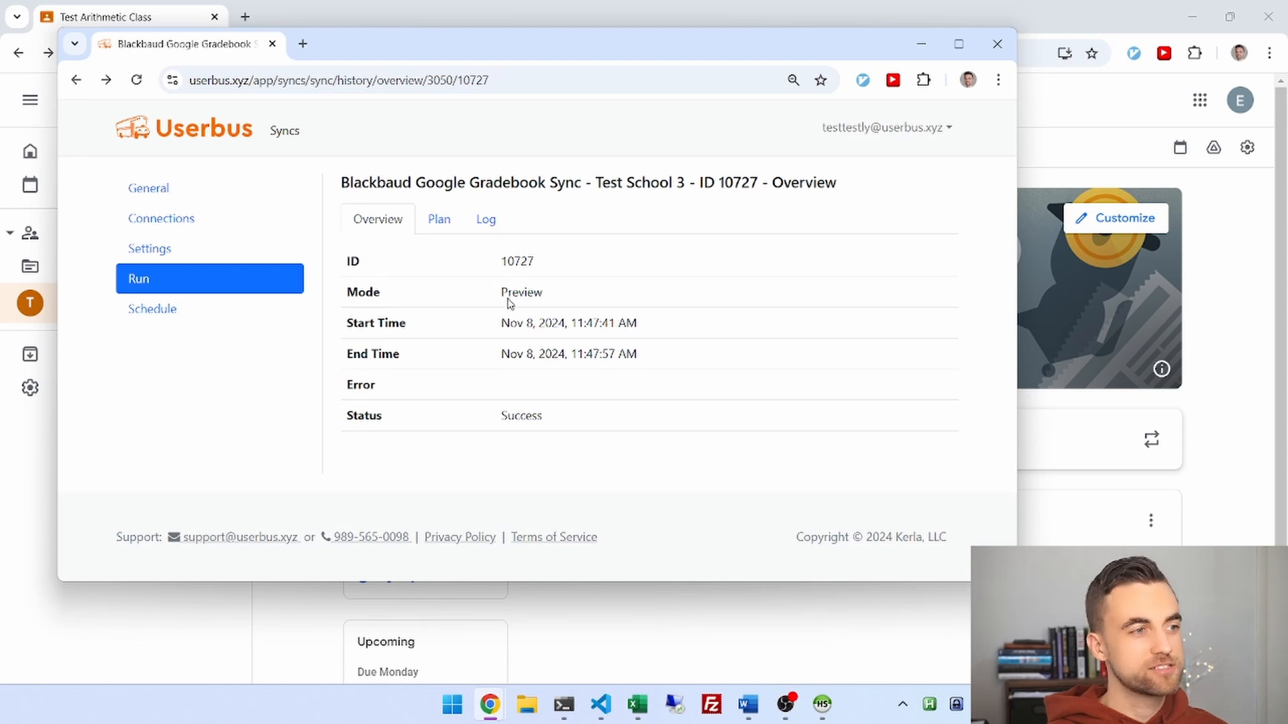
pyautogui.click(441, 222)
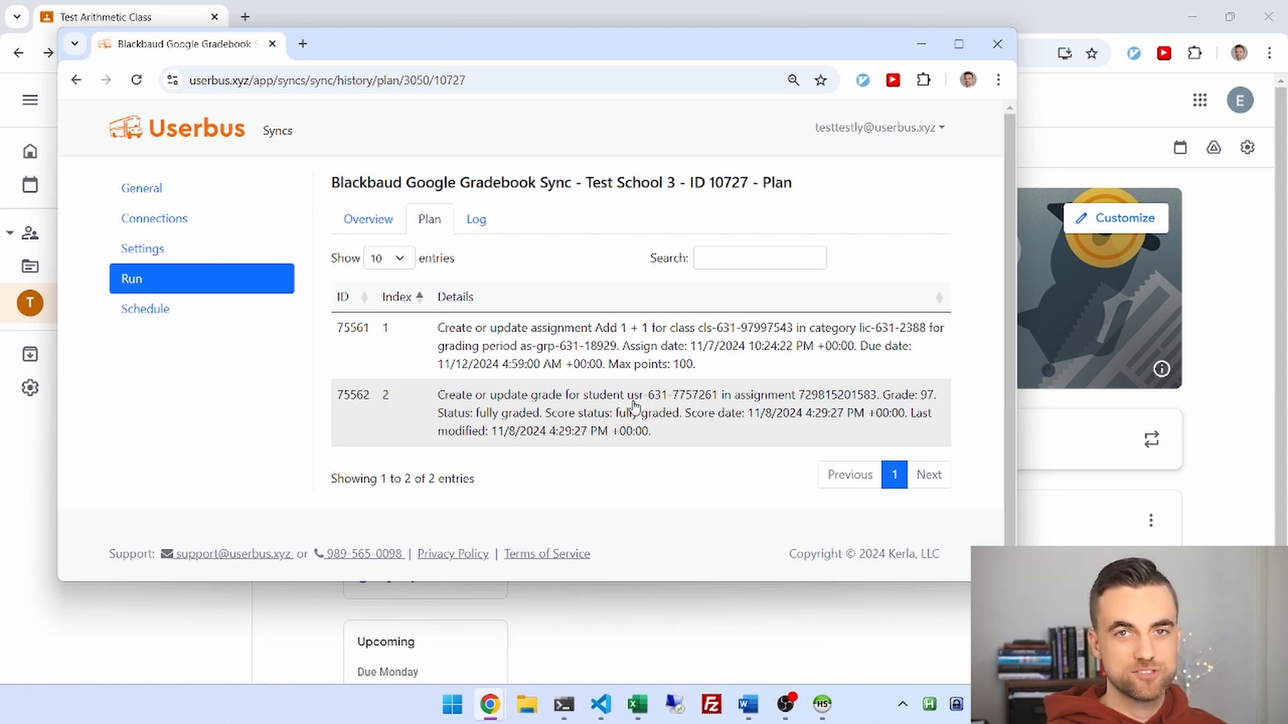
# Run the gradebook sync for real from the run history and bring the gradebook window into view.
pyautogui.click(254, 279)
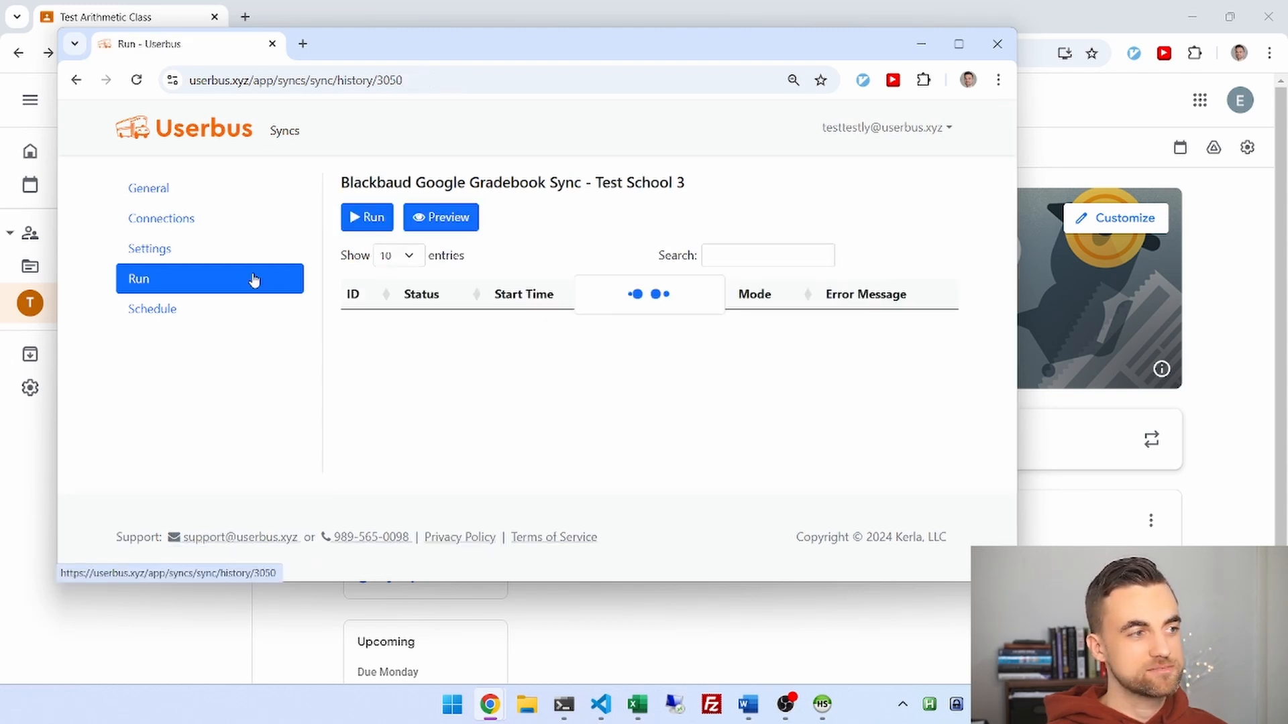
pyautogui.click(366, 222)
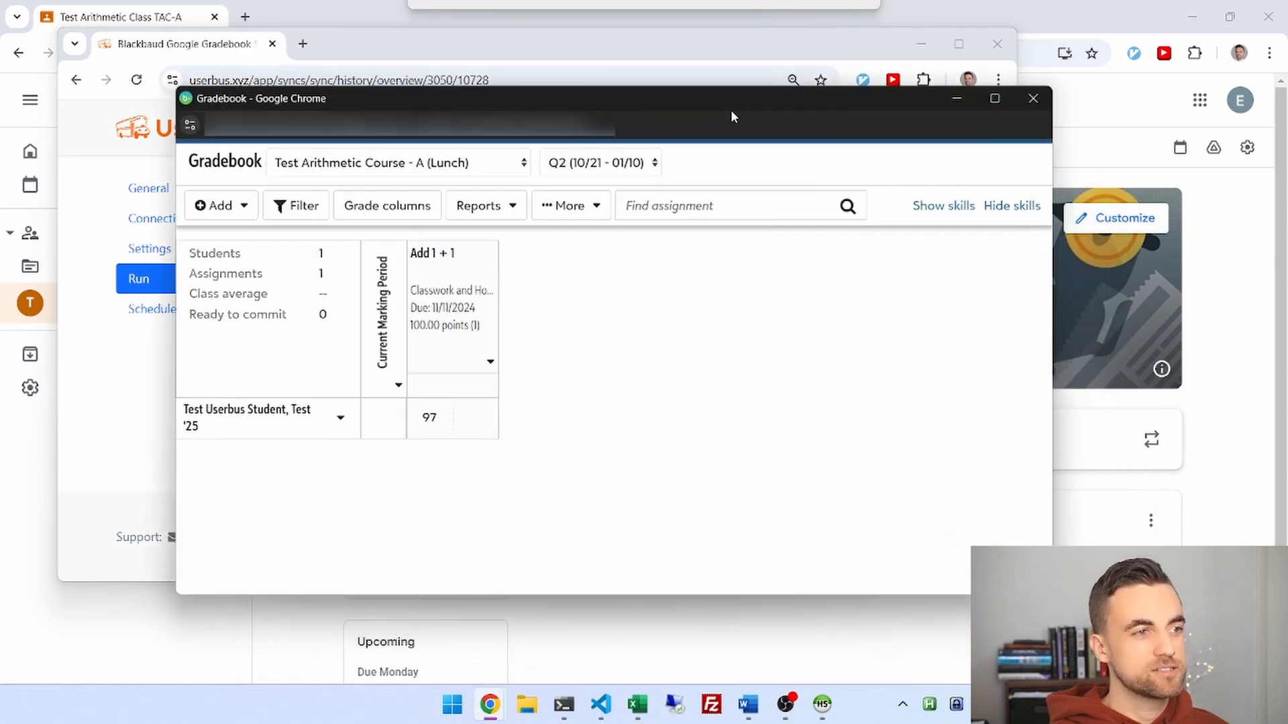
pyautogui.moveTo(730, 110); pyautogui.dragTo(725, 100)
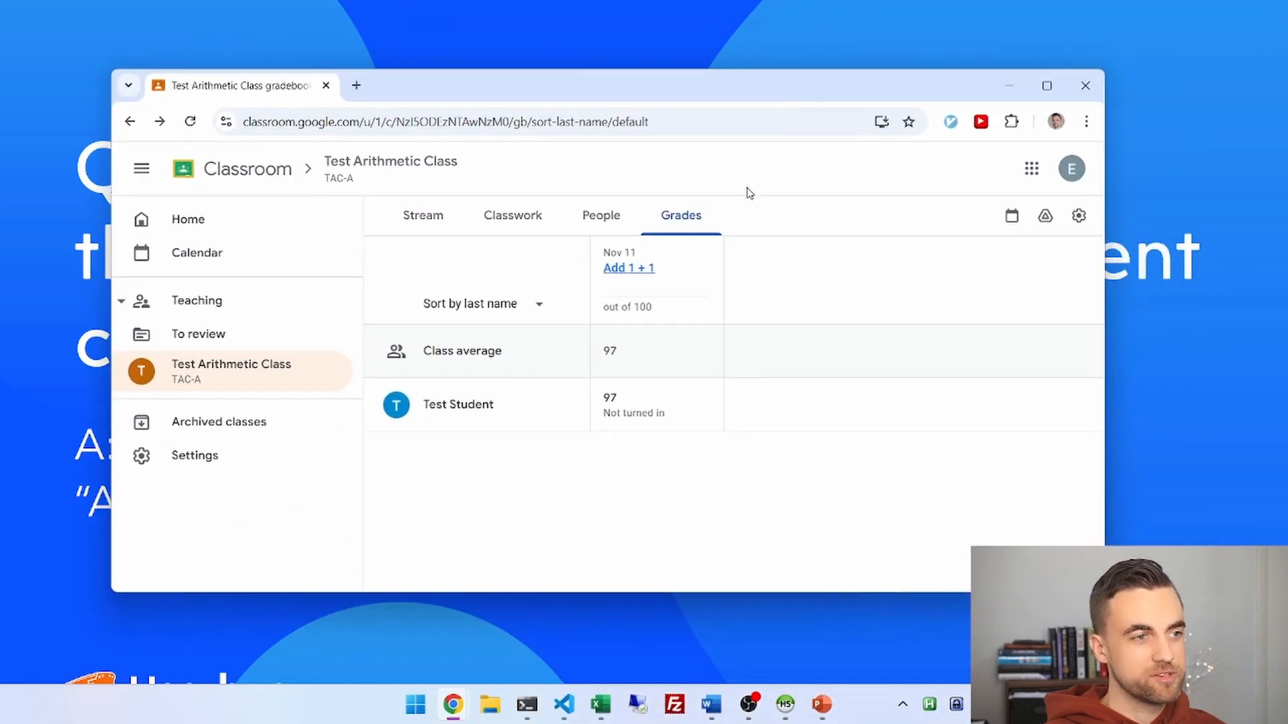
# Edit Add 1 + 1 instructions to 'Please add one and one. Assignment type: Tests/Quizzes', selecting Tests/Quizzes.
pyautogui.click(704, 262)
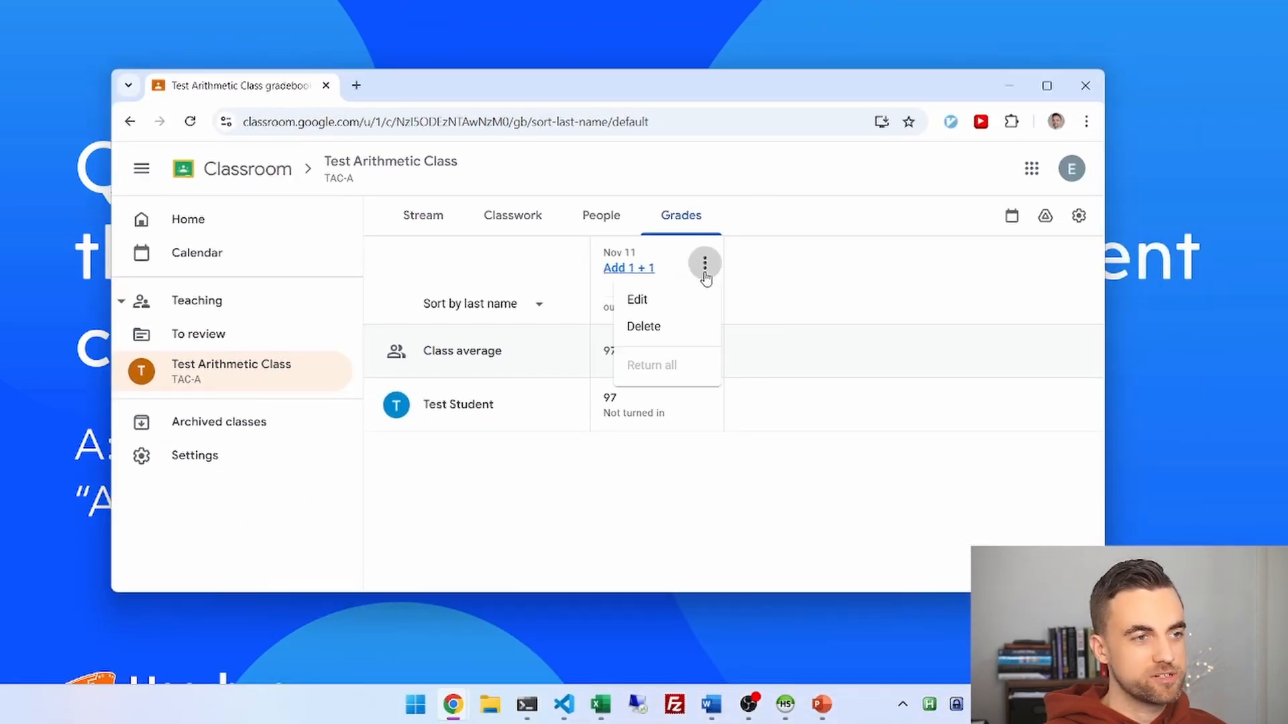
pyautogui.click(664, 302)
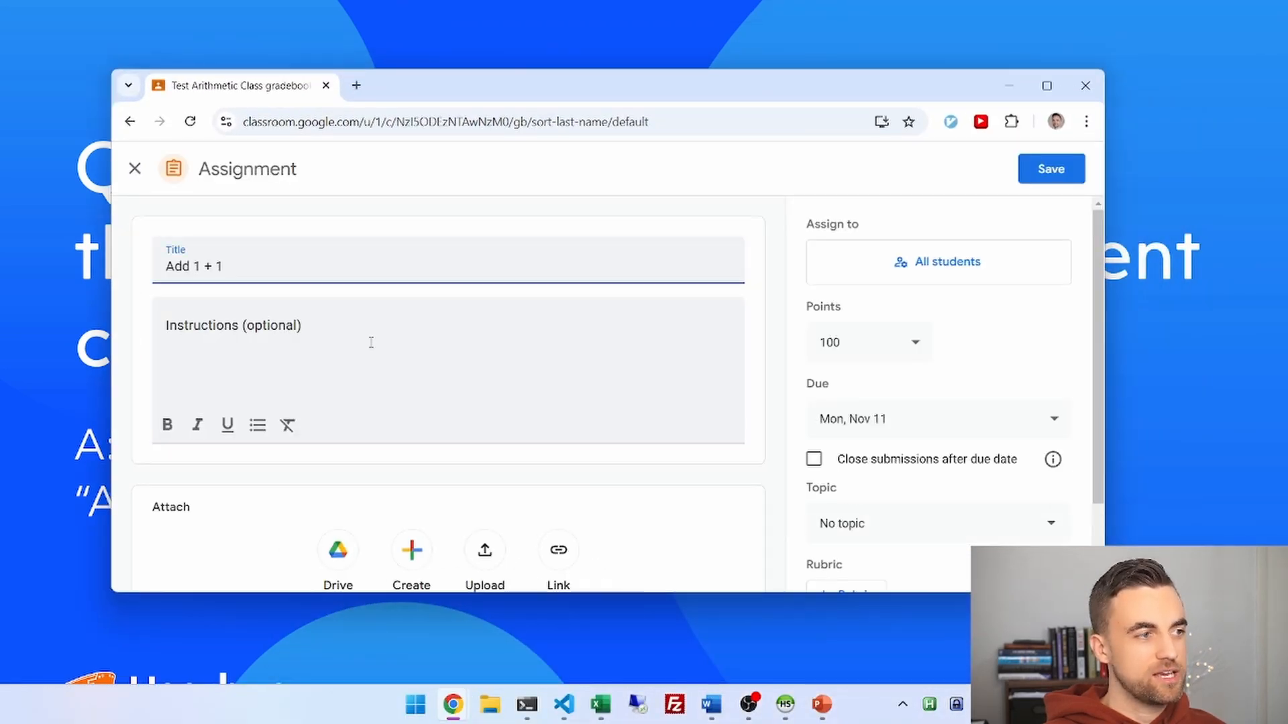
pyautogui.click(178, 334)
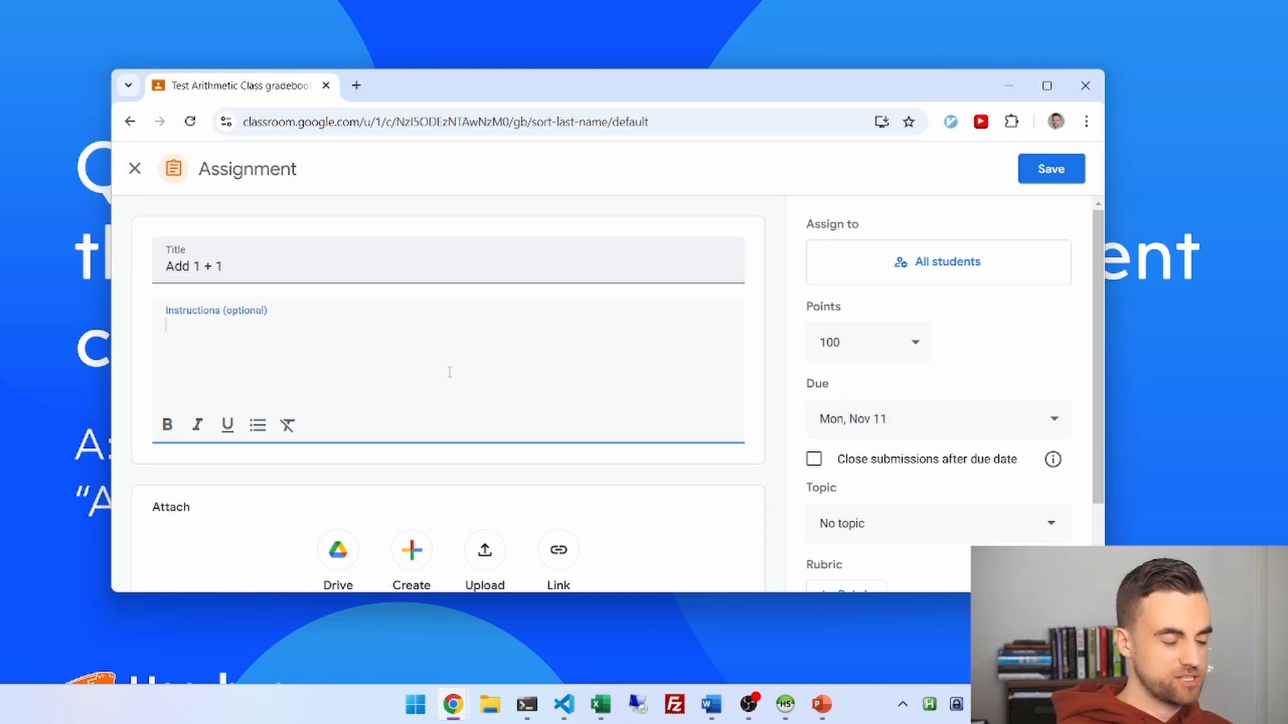
pyautogui.write('Ple')
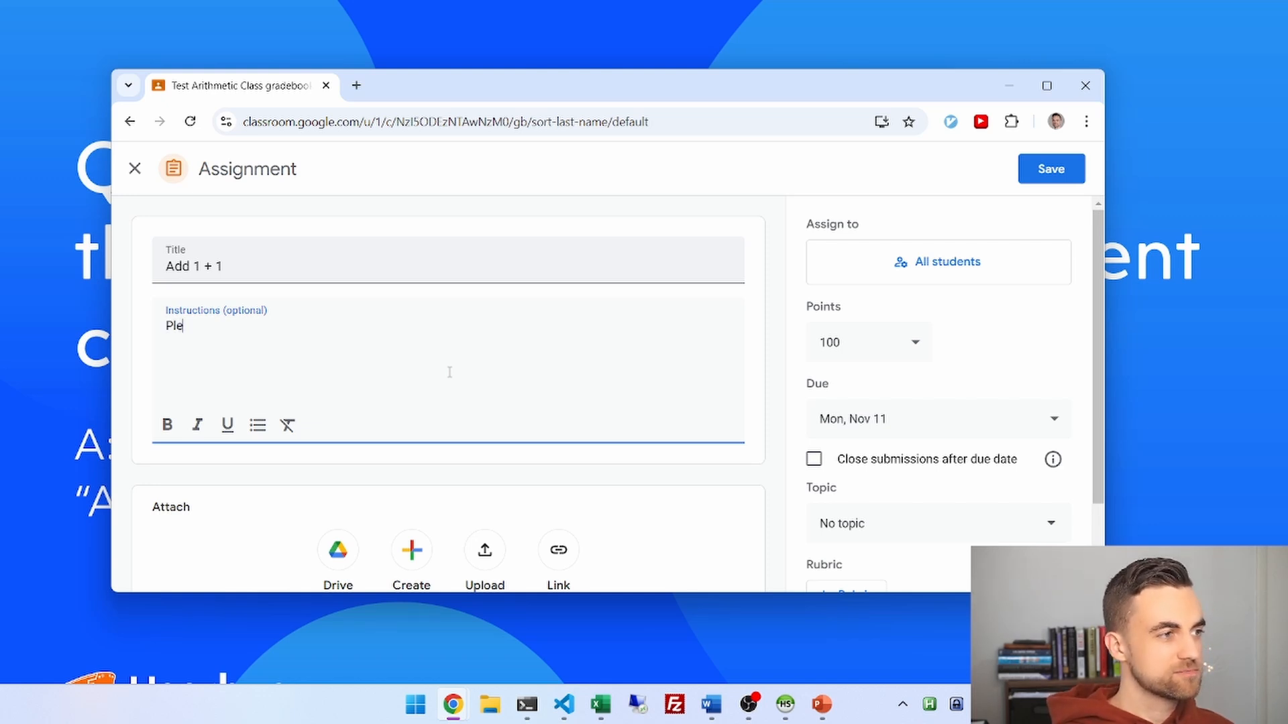
pyautogui.write('ase add one and one.  ')
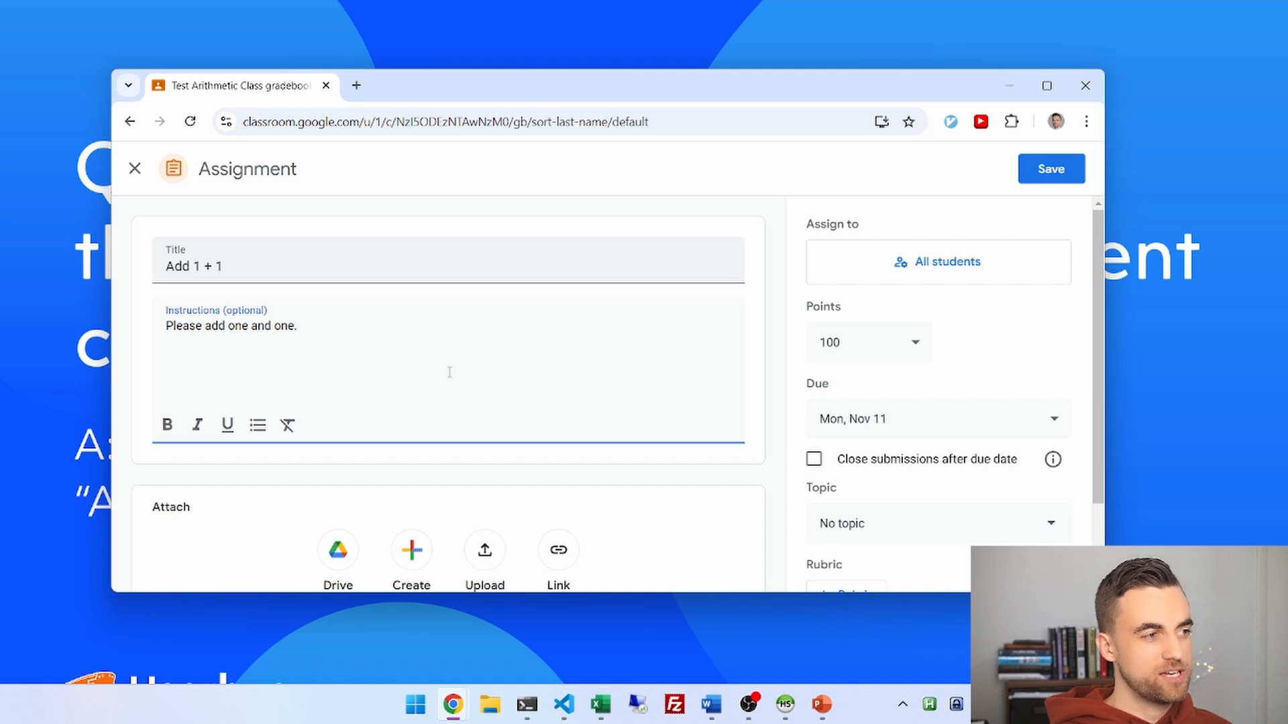
pyautogui.write('Assignment type')
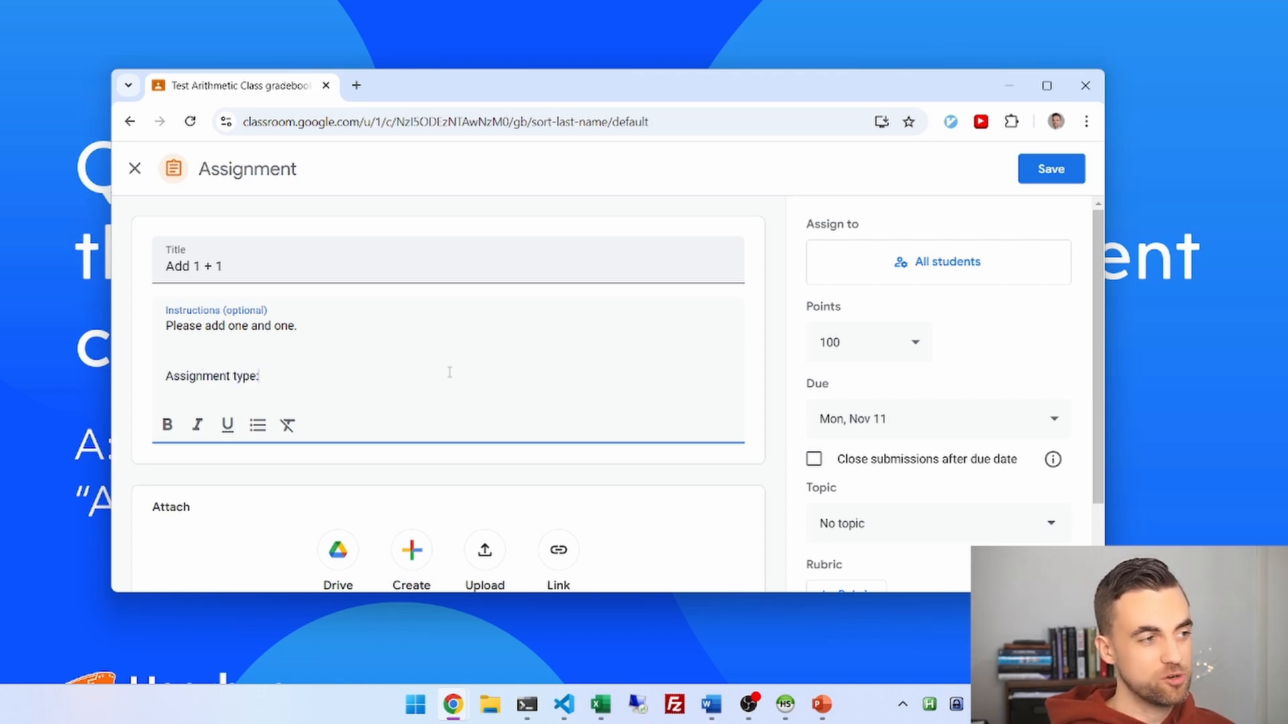
pyautogui.write(': Test')
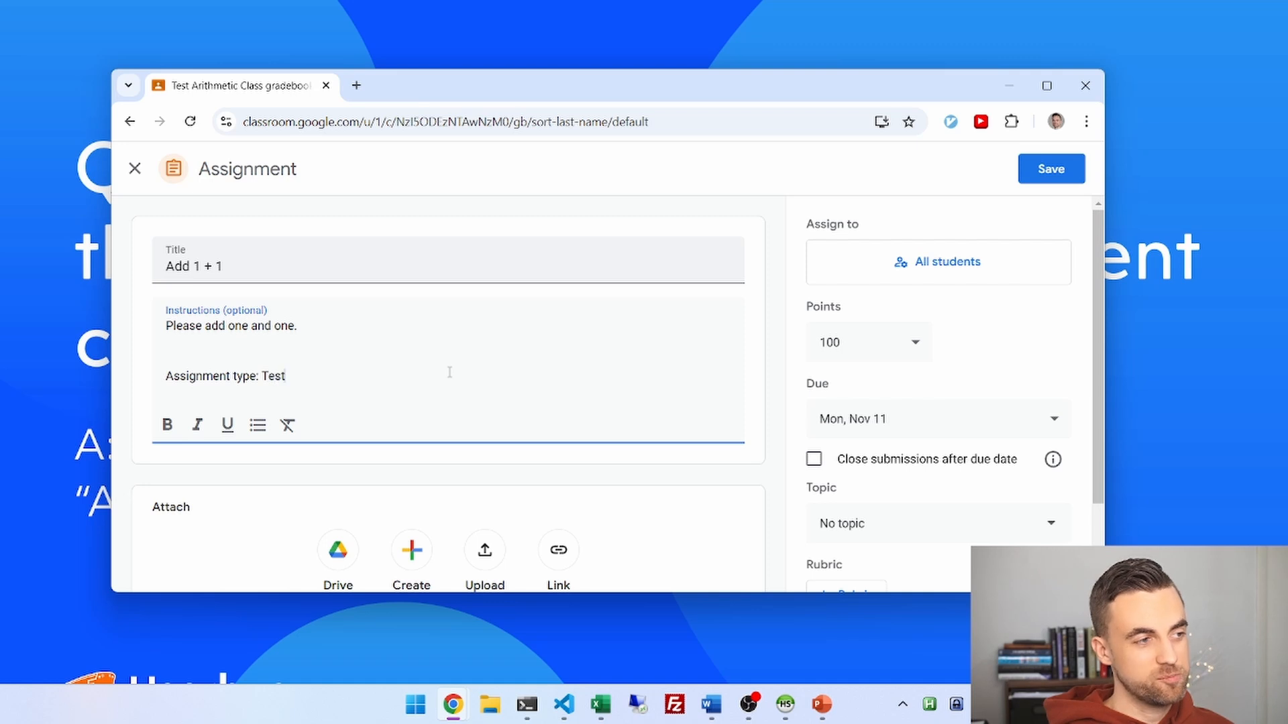
pyautogui.write('s/Quizzes')
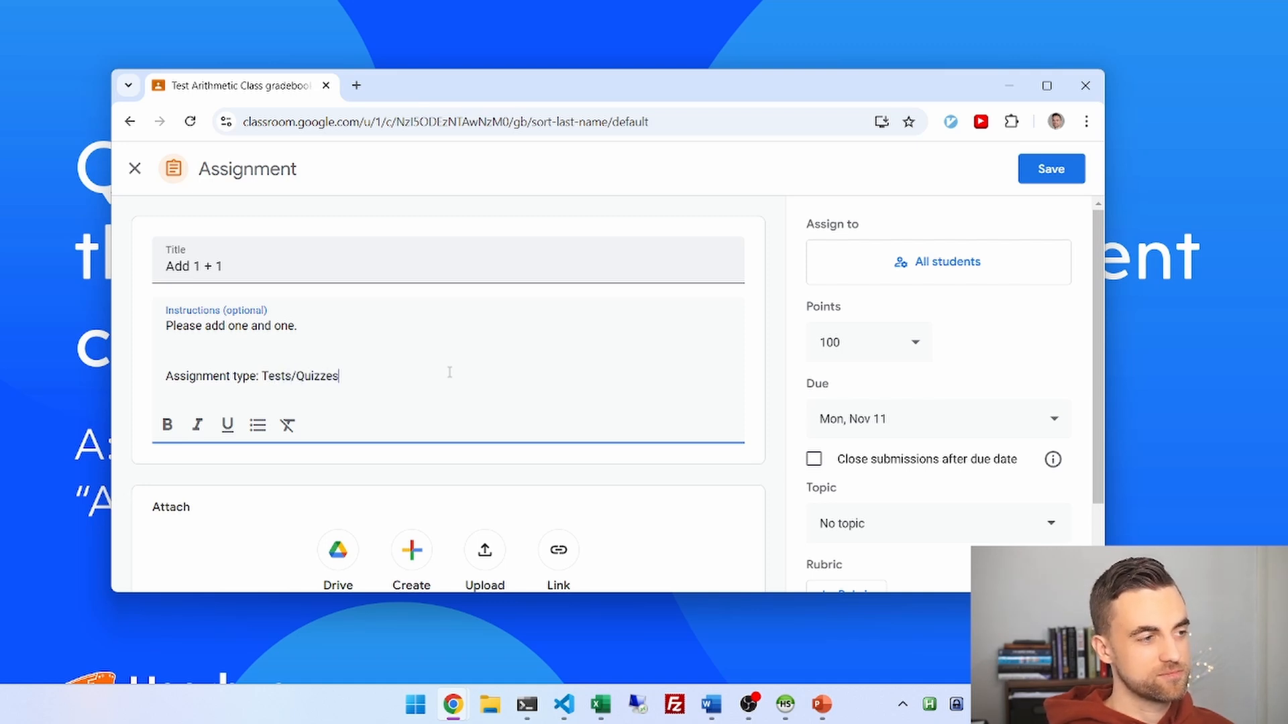
pyautogui.doubleClick(275, 375)
pyautogui.moveTo(275, 375); pyautogui.dragTo(341, 376)
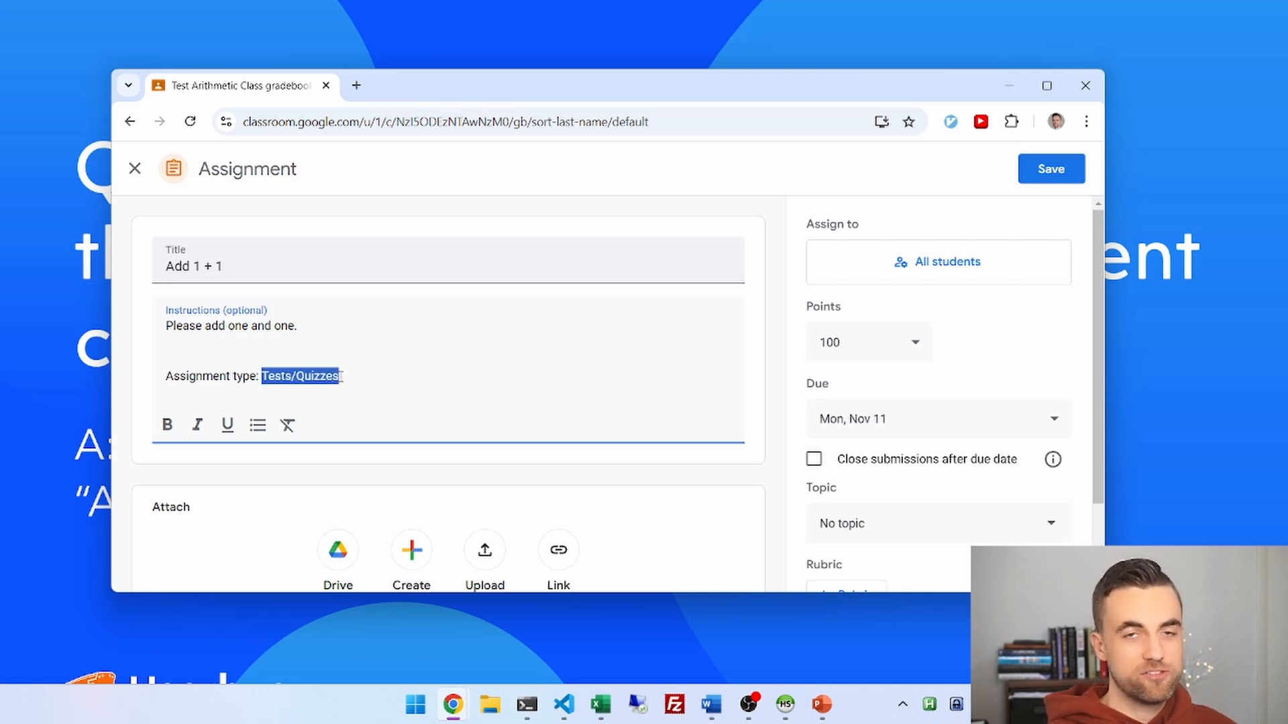